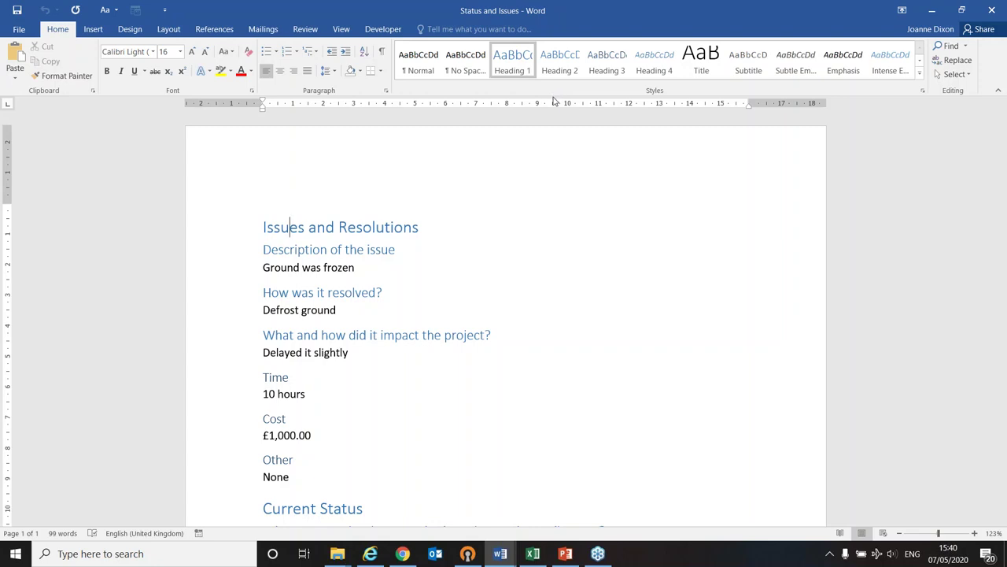
Step: Modify the Heading 2 style so its text is italic and red, then check the headings throughout the document
click(295, 250)
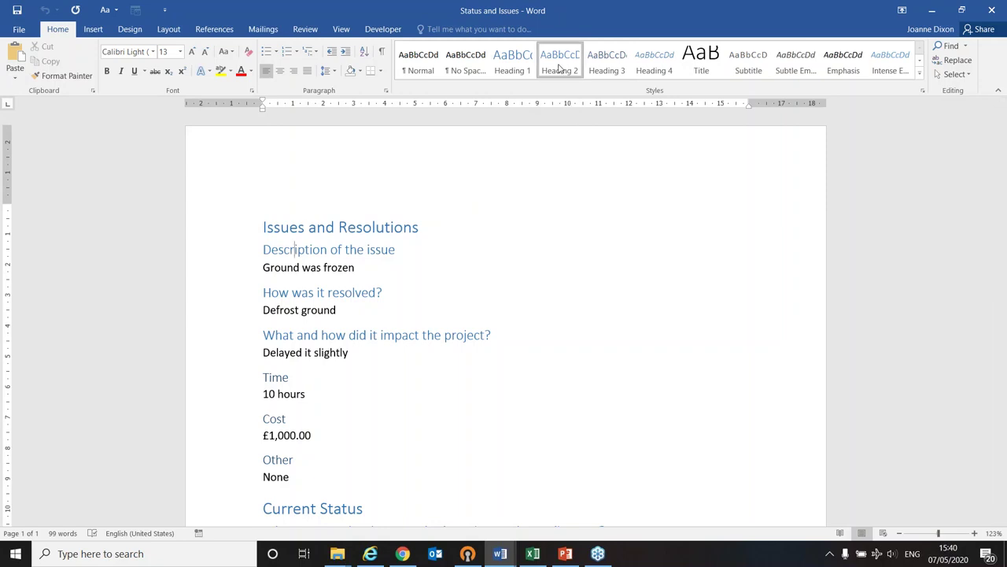
right_click(560, 69)
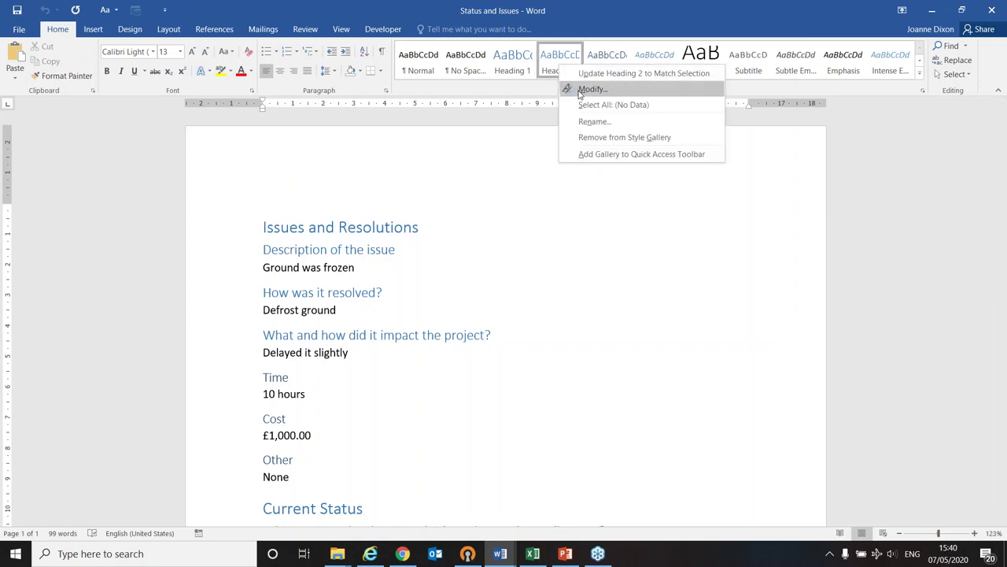
click(592, 90)
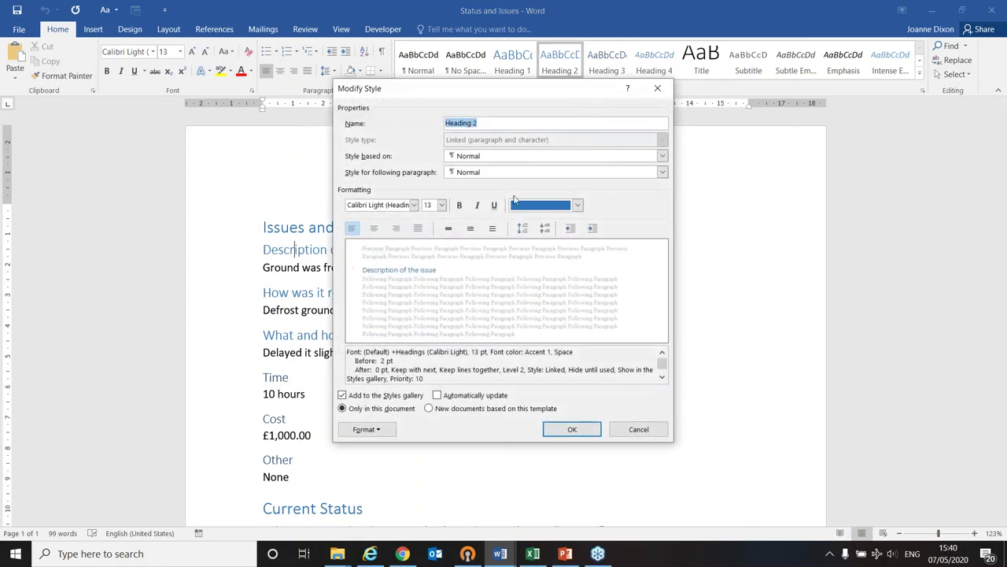
click(478, 206)
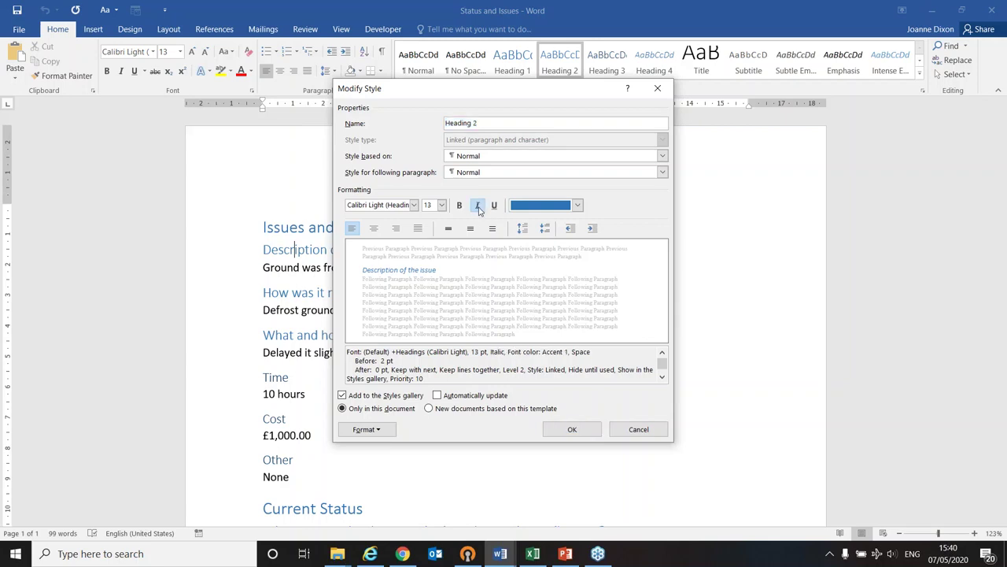
click(579, 206)
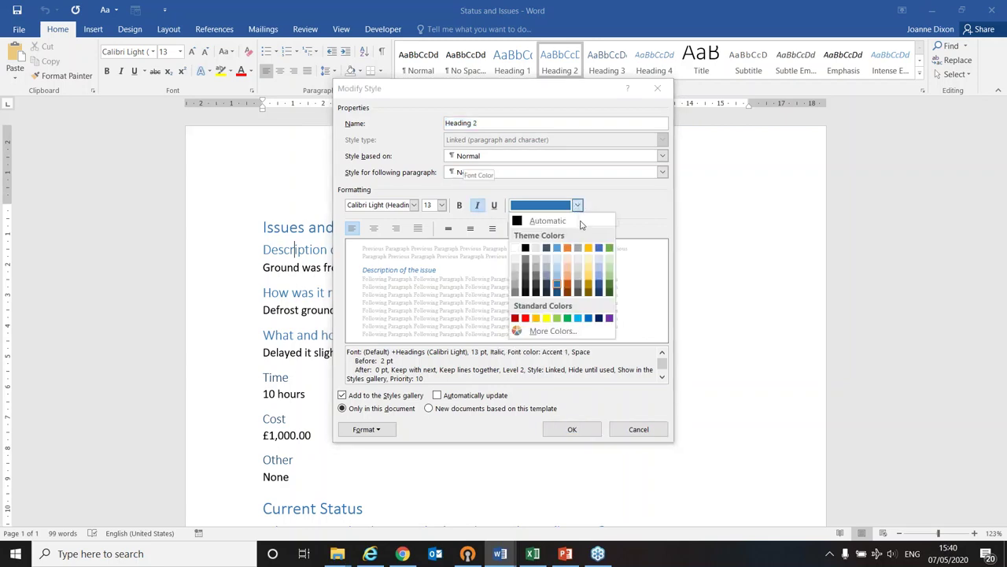
click(526, 317)
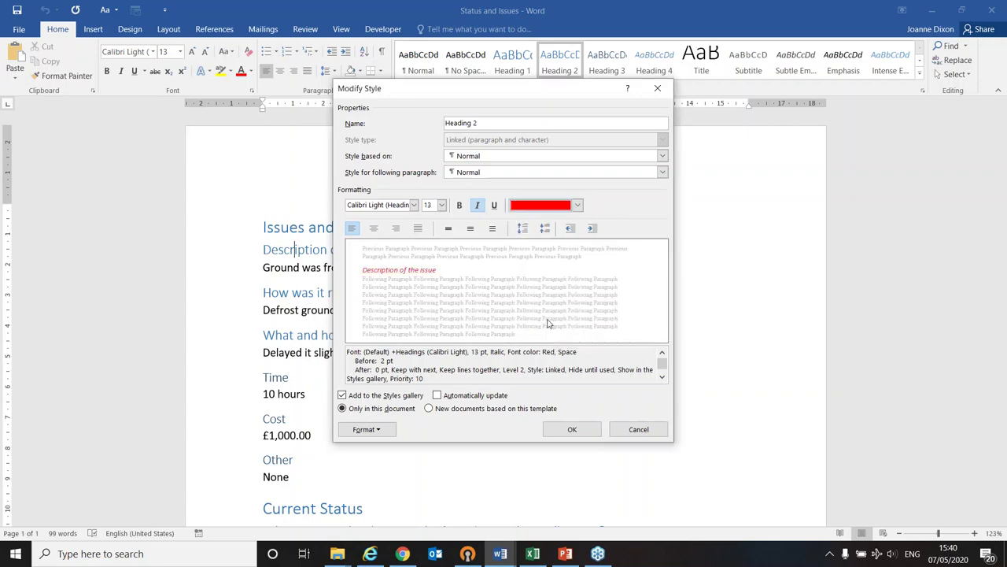
click(572, 429)
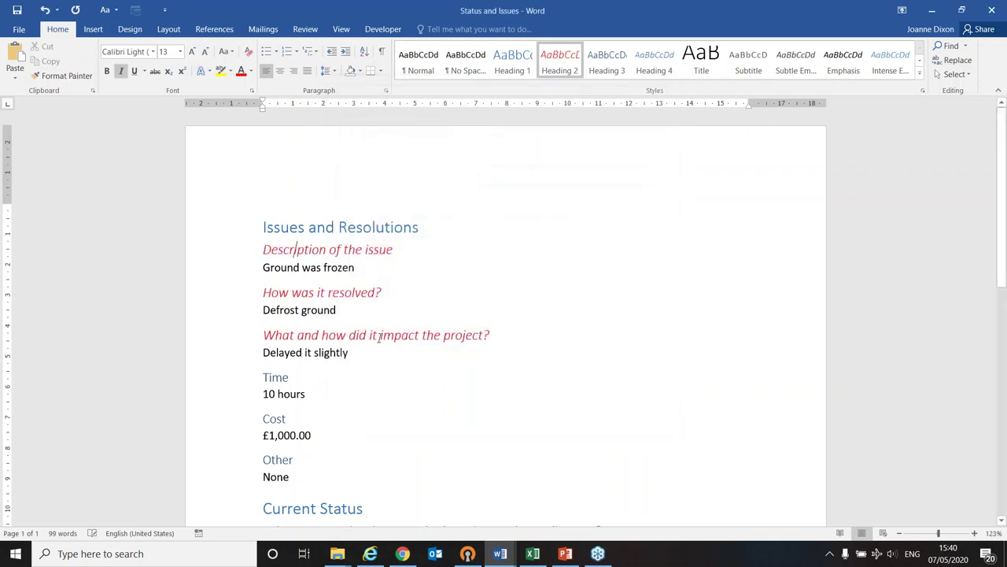
scroll(411, 375, down, 7)
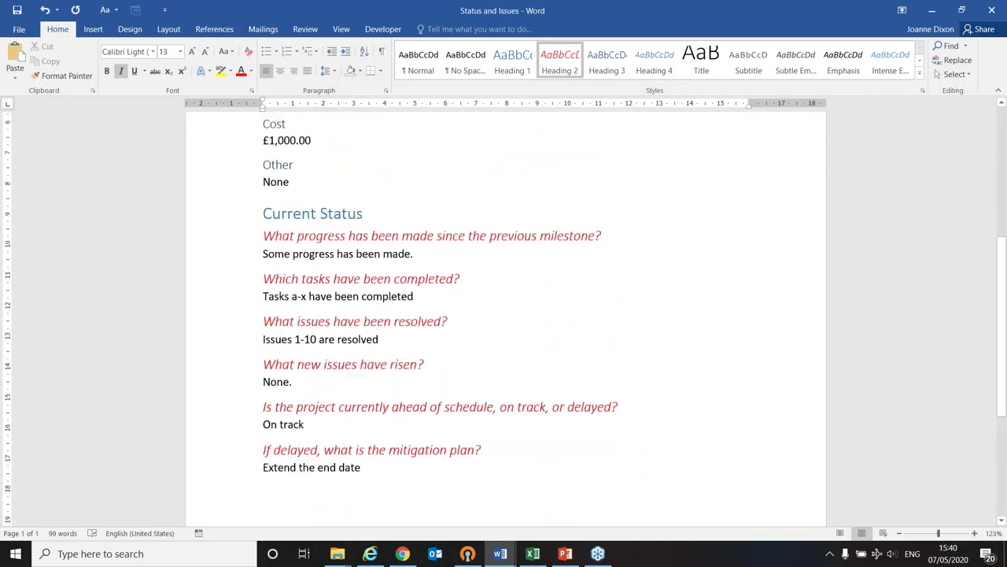
scroll(296, 249, up, 7)
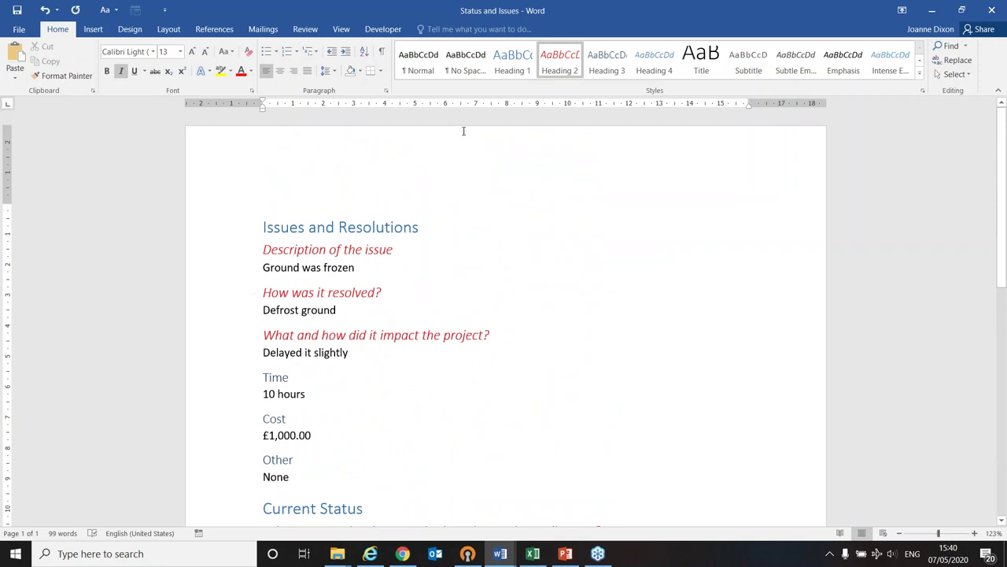
Step: Examine which styles are applied to the main headings, the sub-headings, the Time heading and the body text
click(358, 226)
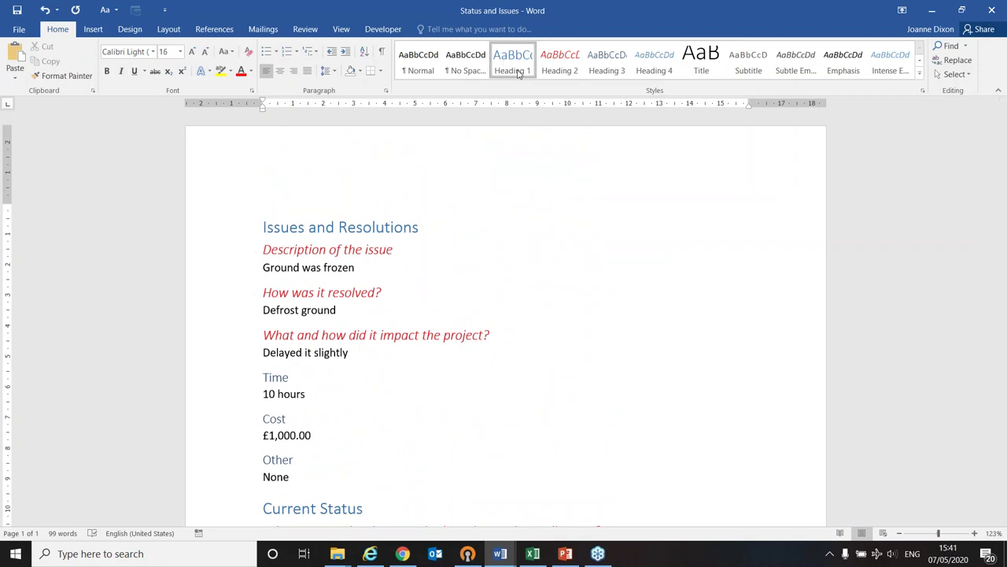
click(347, 249)
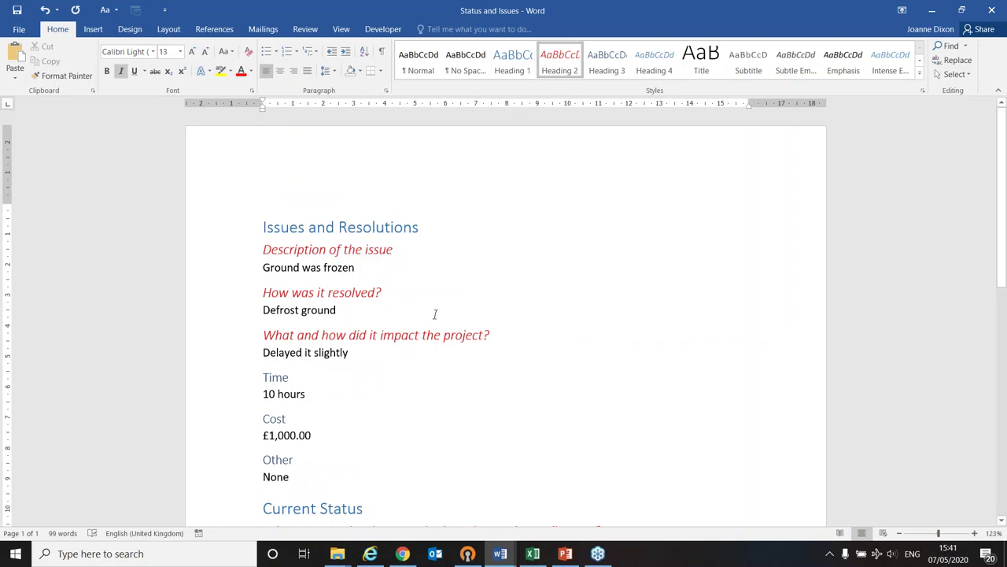
click(268, 393)
click(268, 377)
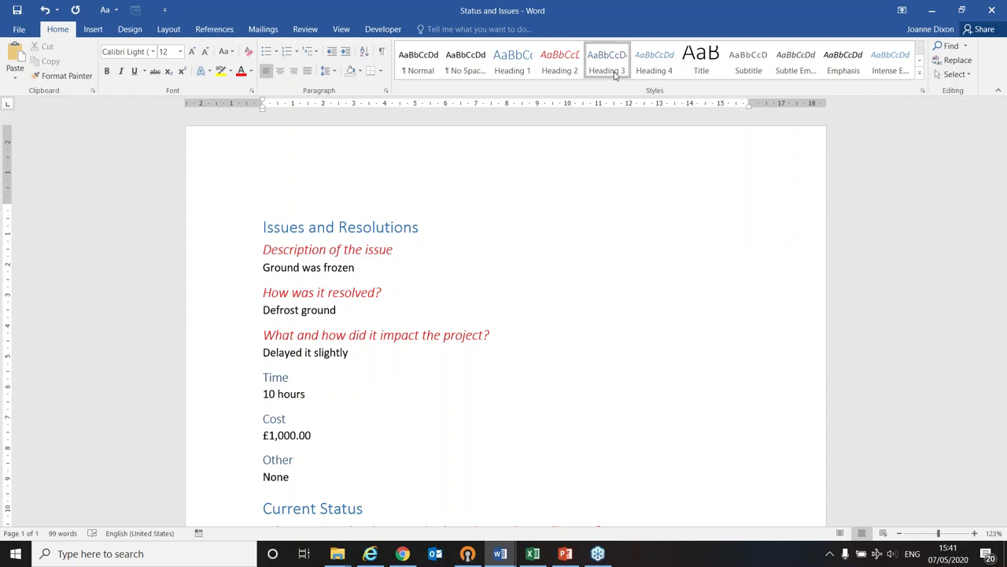
click(237, 272)
click(288, 267)
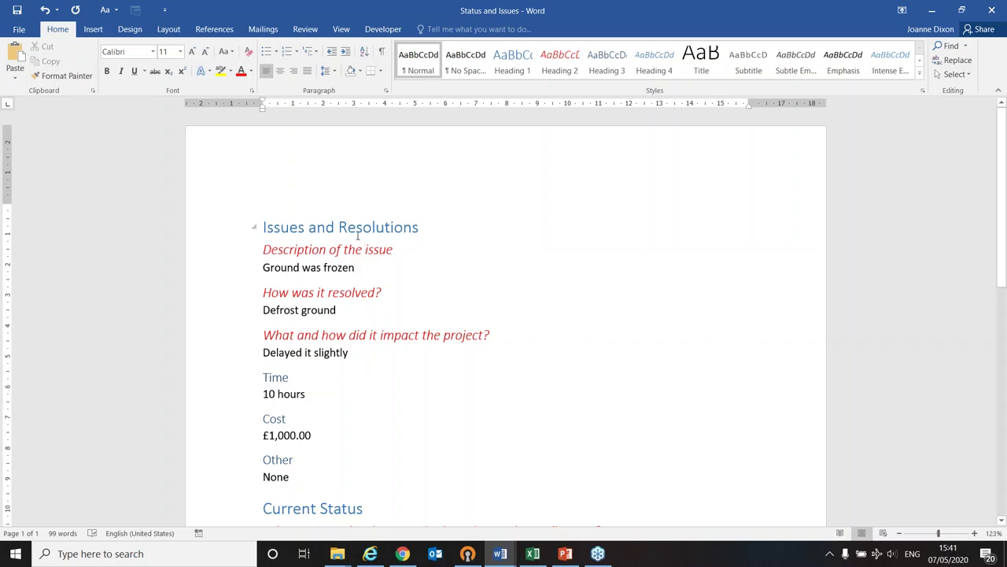
click(289, 229)
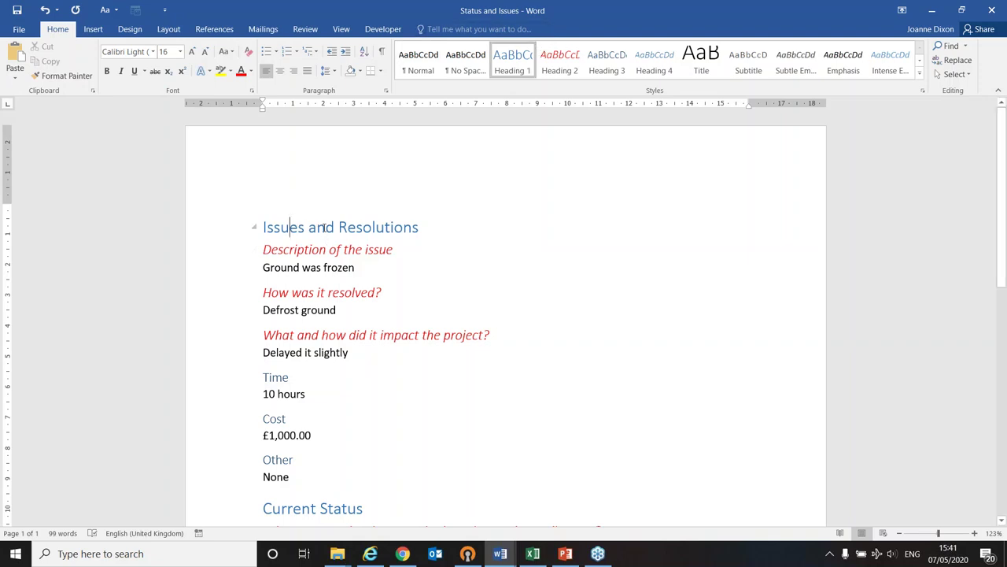
click(296, 250)
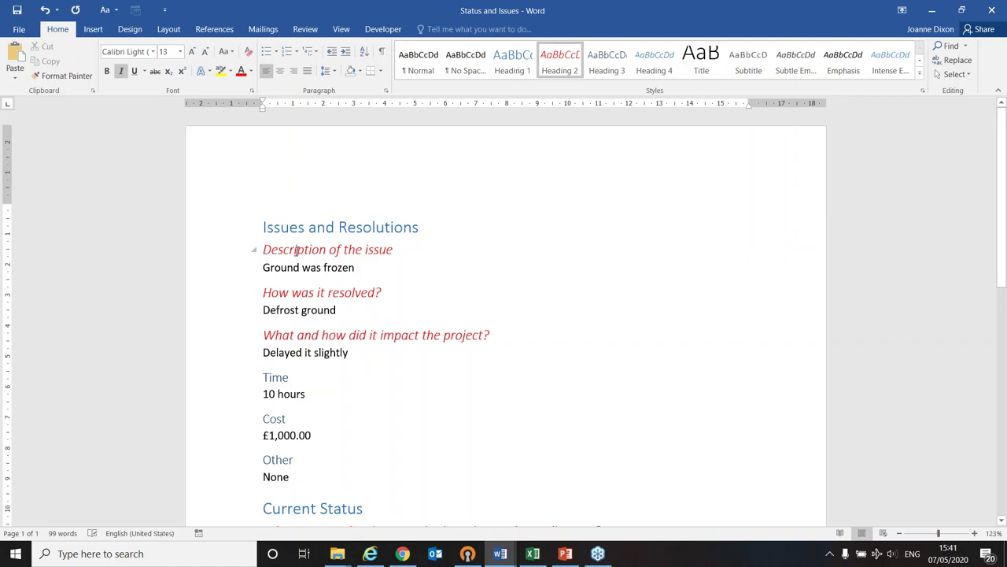
click(275, 378)
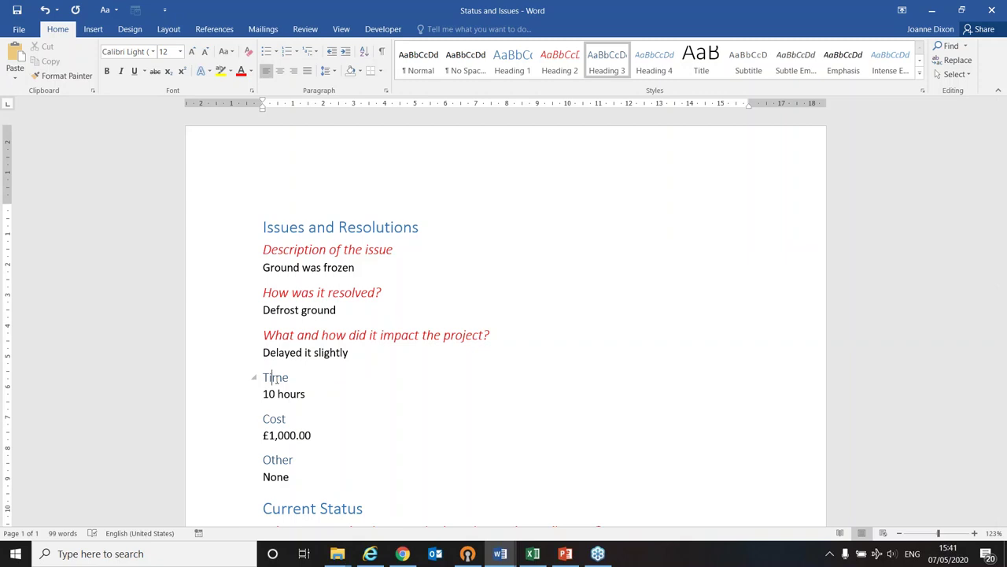
click(285, 352)
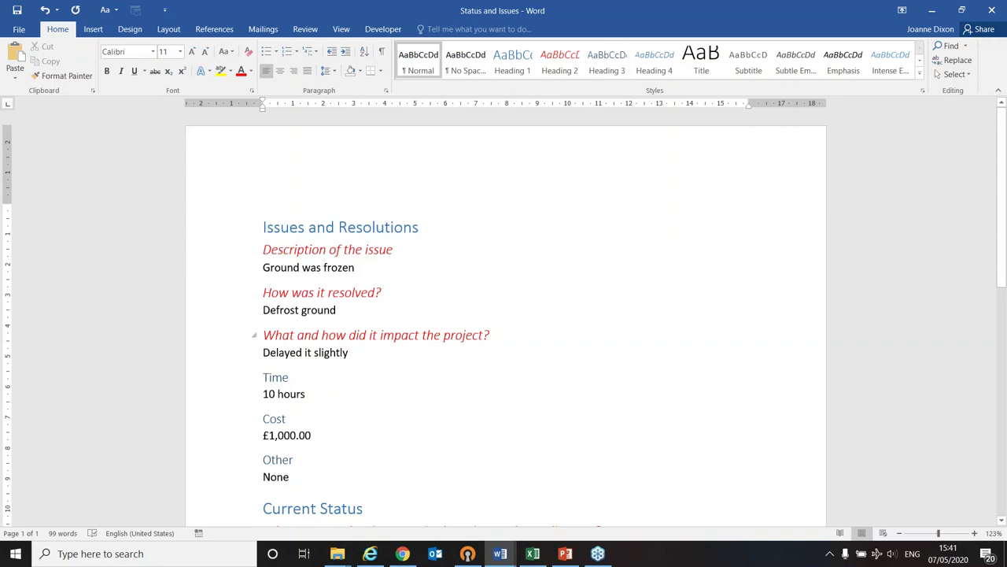
click(313, 335)
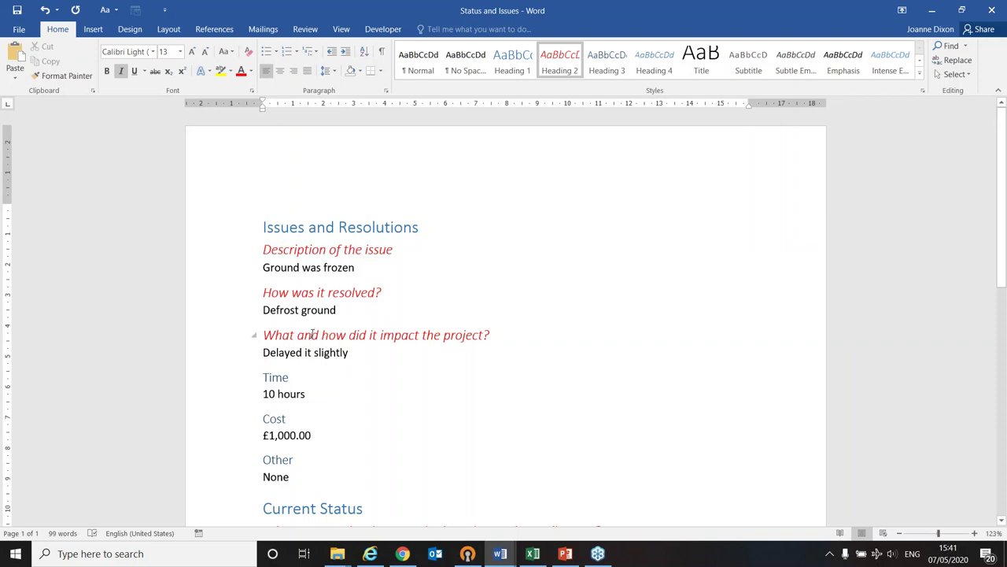
click(313, 335)
Step: Save the Status and Issues document and close it
click(16, 9)
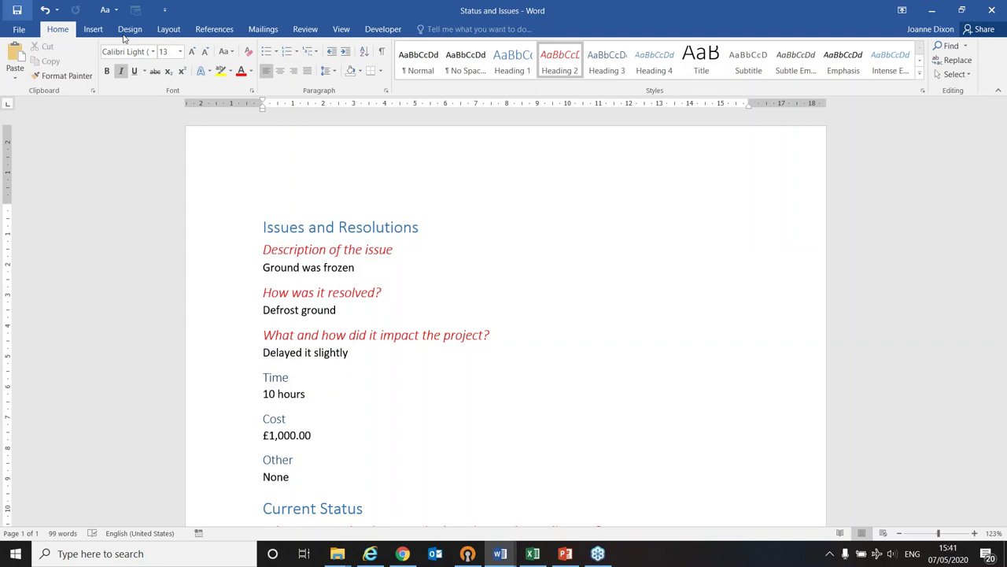
click(991, 11)
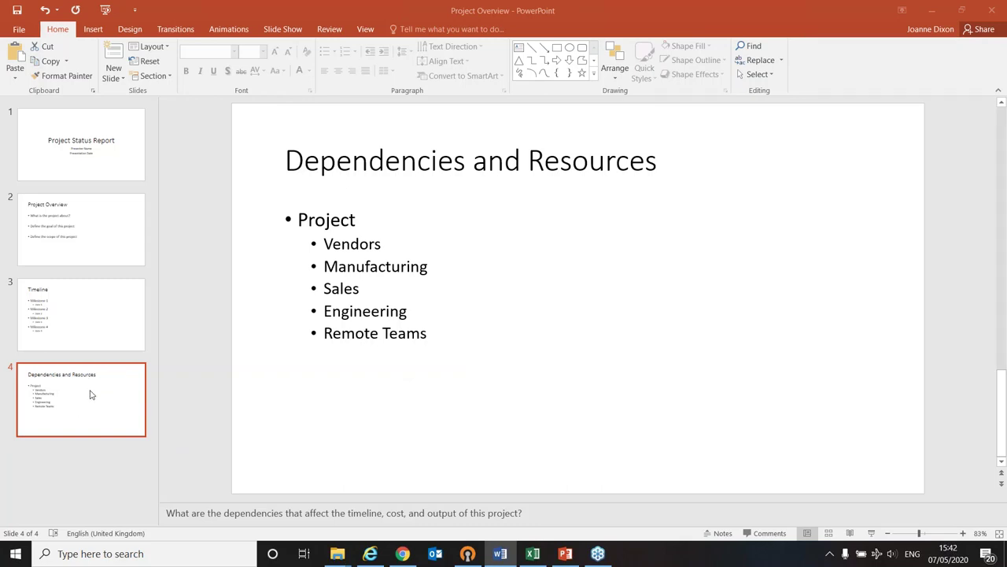
Step: In the Project Overview presentation in PowerPoint, insert slides after slide 4 from the outline of the Desktop document Status and Issues
click(118, 77)
click(115, 78)
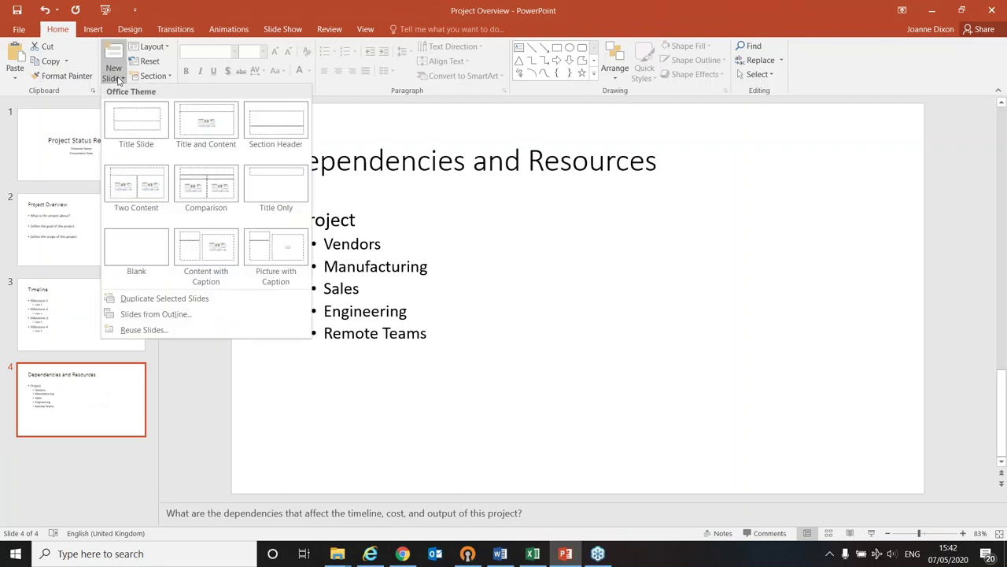
click(205, 317)
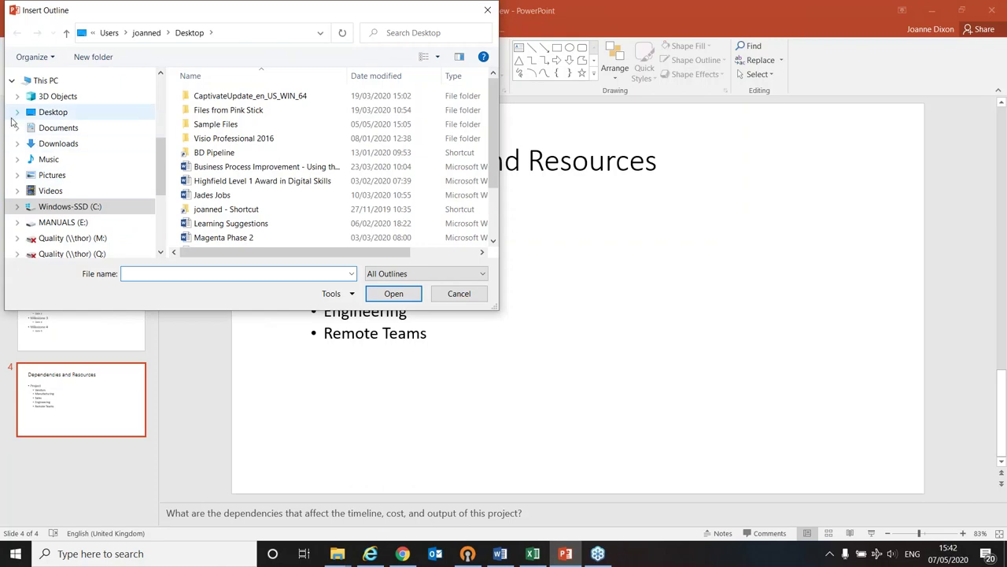
click(49, 112)
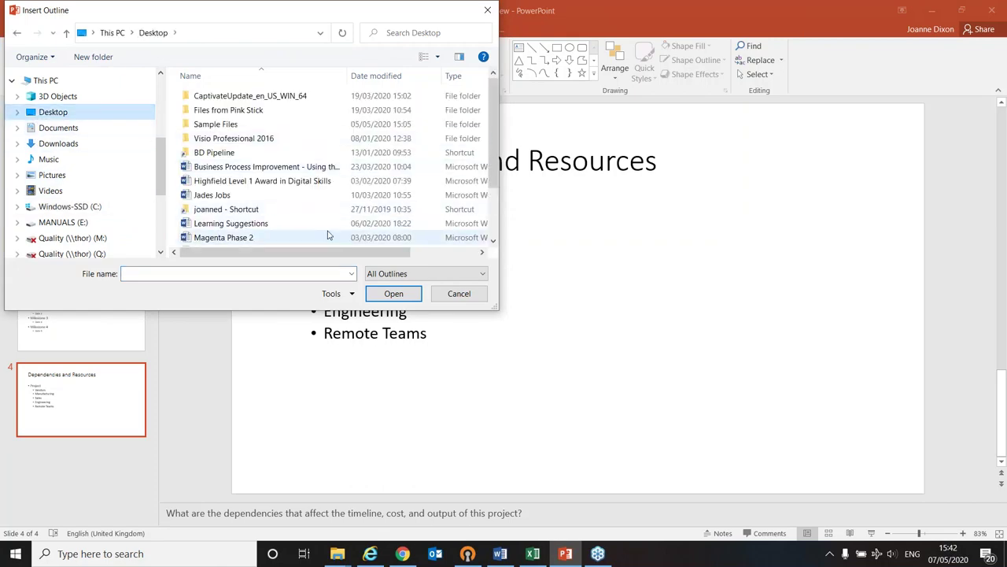
scroll(272, 204, down, 2)
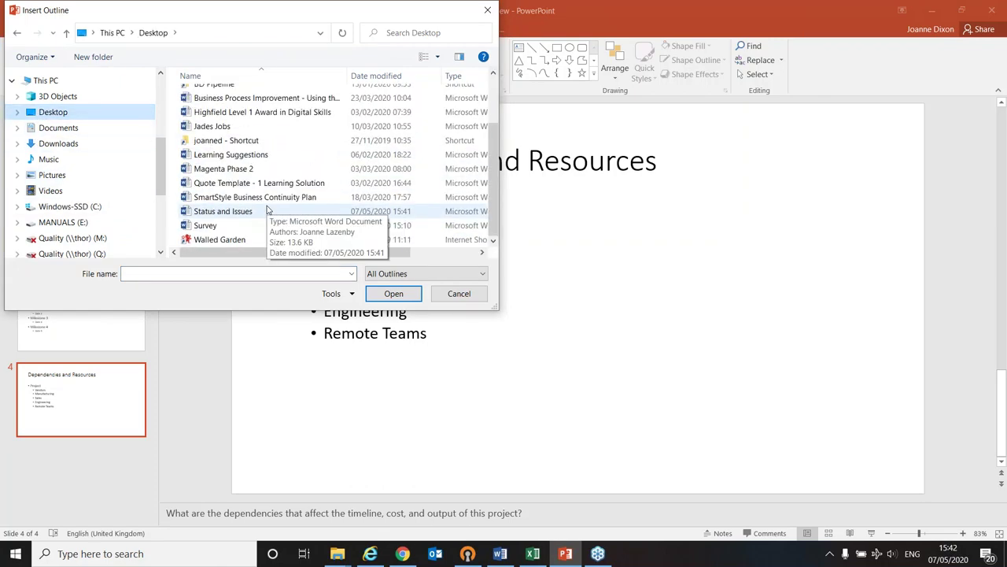
double_click(219, 212)
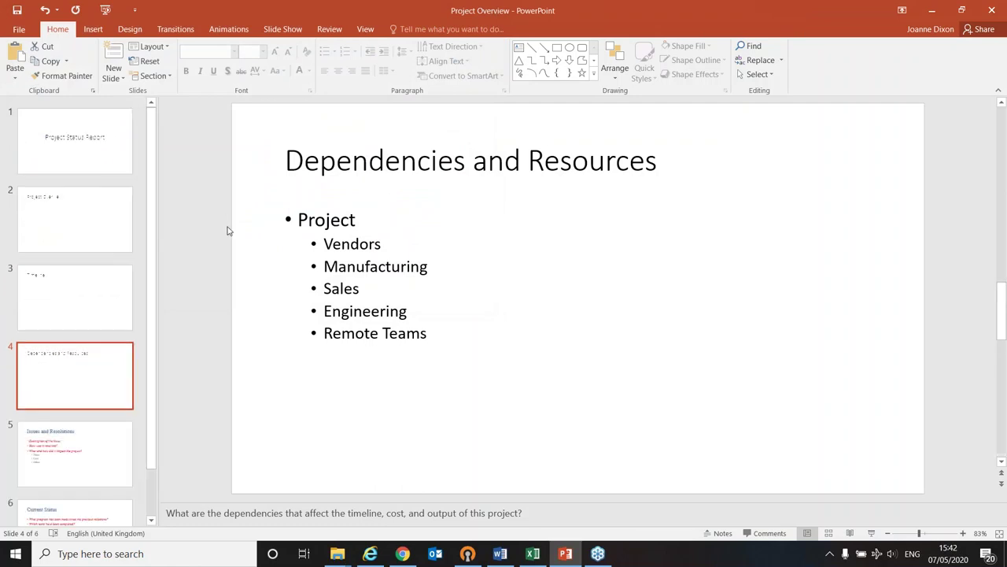
Step: Examine the text levels and formatting on the imported Issues and Resolutions and Current Status slides, comparing them with the Dependencies and Resources slide
click(122, 449)
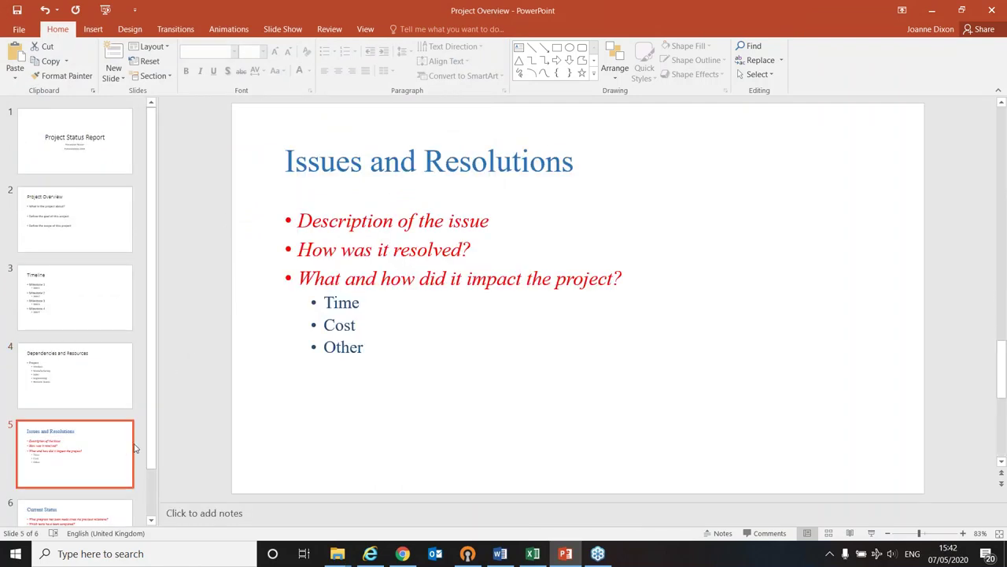
scroll(450, 313, down, 1)
click(90, 393)
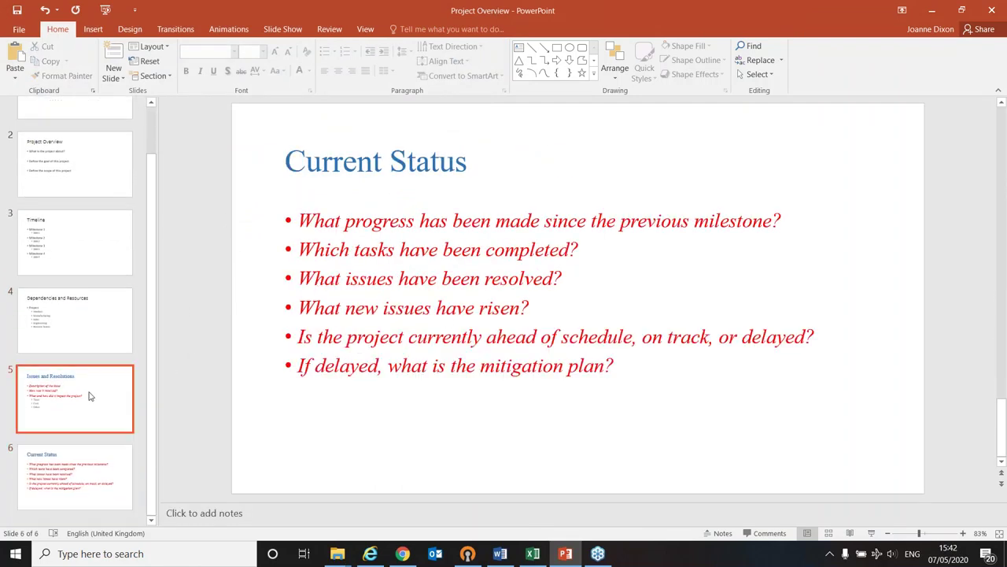
click(310, 165)
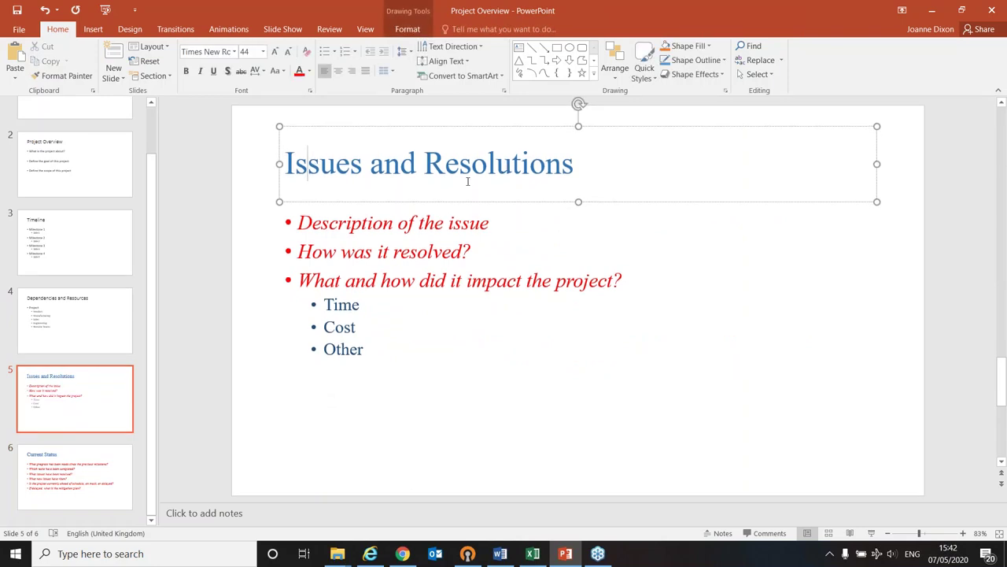
click(321, 223)
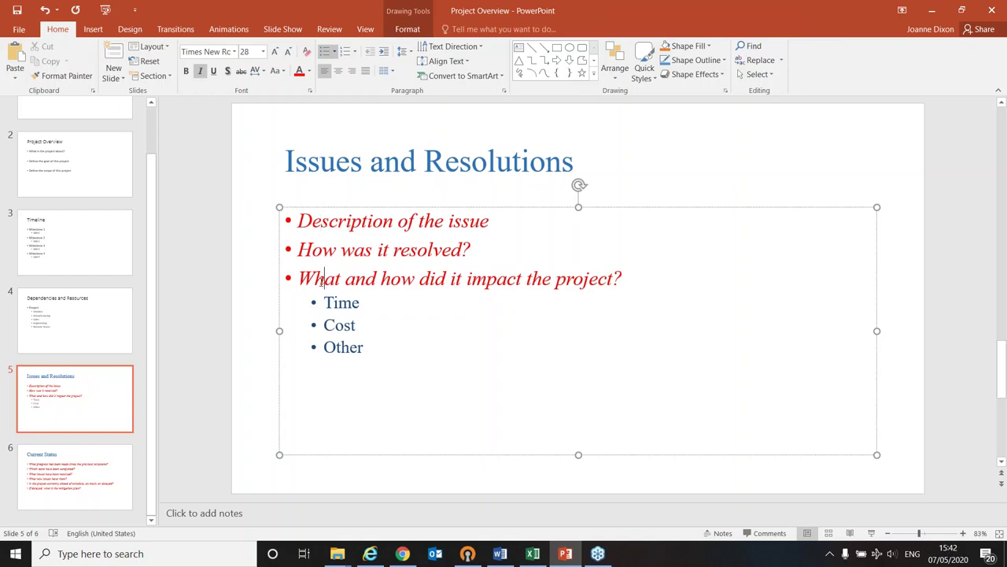
click(335, 325)
click(337, 348)
click(98, 321)
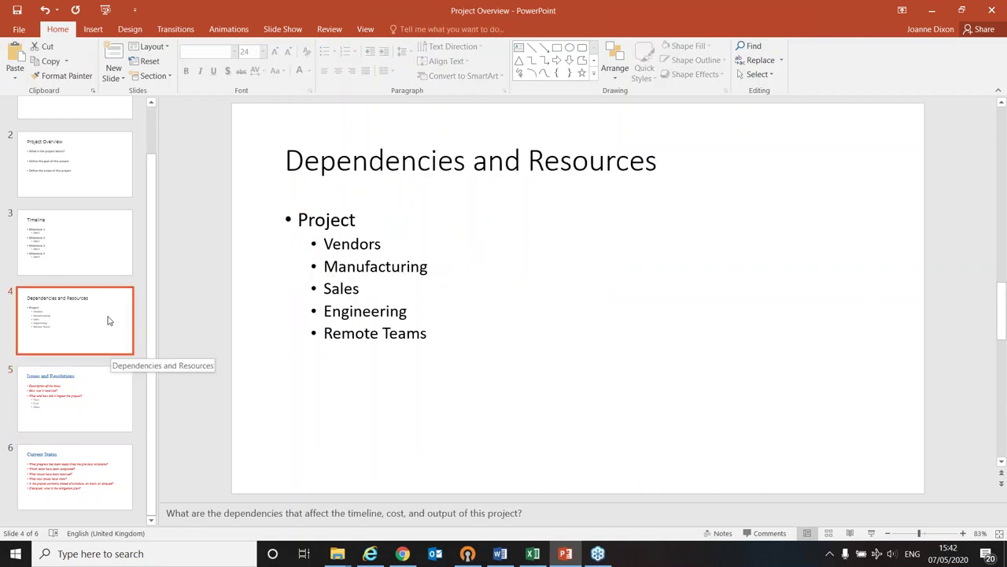
Step: Reset the Issues and Resolutions and Current Status slides to the presentation's default formatting
click(103, 382)
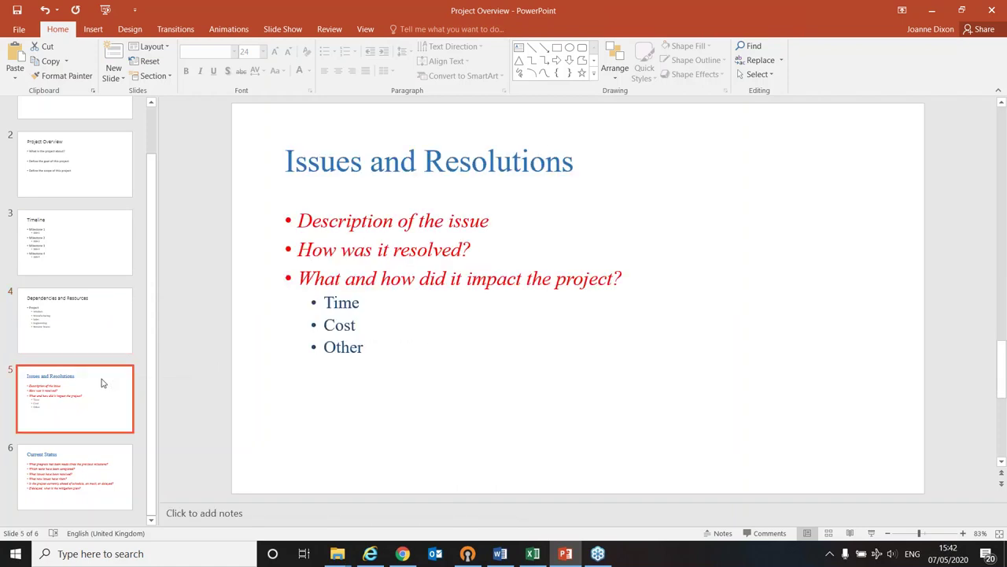
click(149, 62)
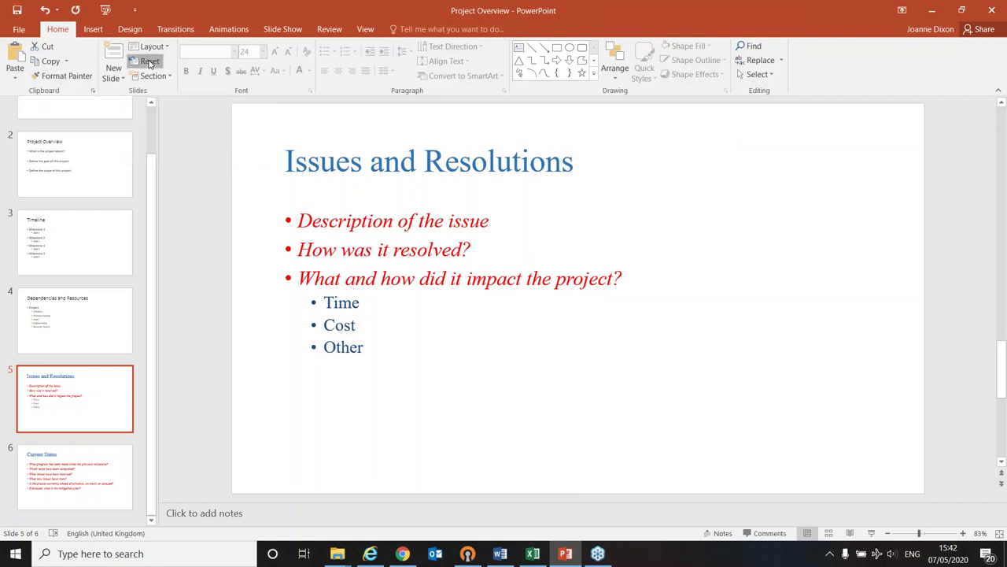
click(124, 472)
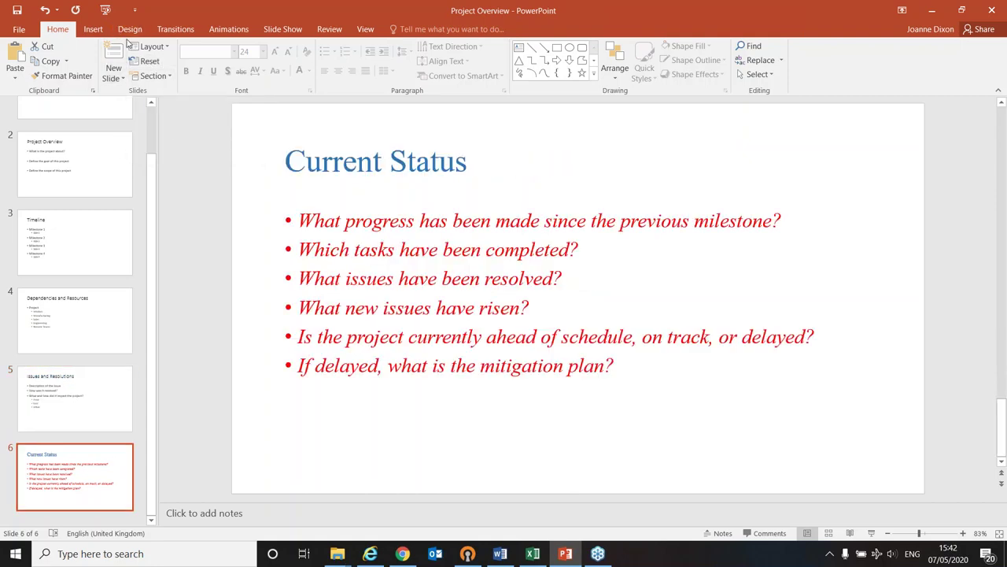
click(143, 62)
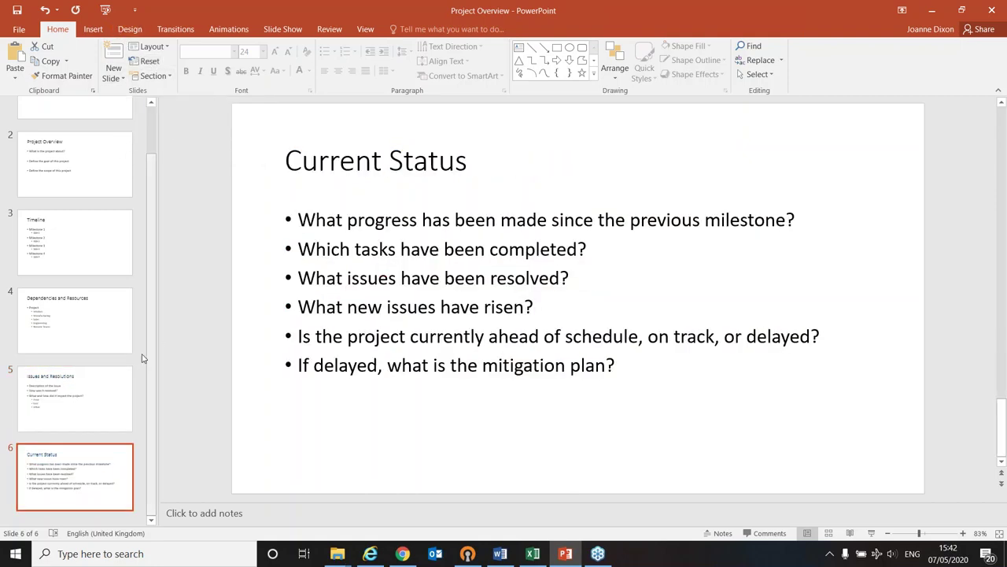
click(124, 384)
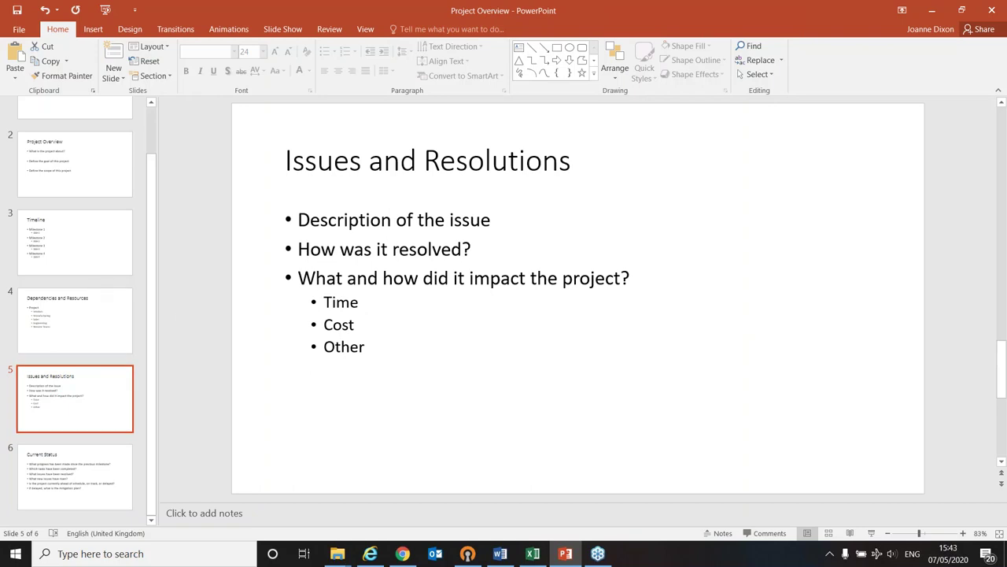
Step: Add a Title Only slide after the Issues and Resolutions slide and title it Project Costings
key(alt+Tab)
click(121, 80)
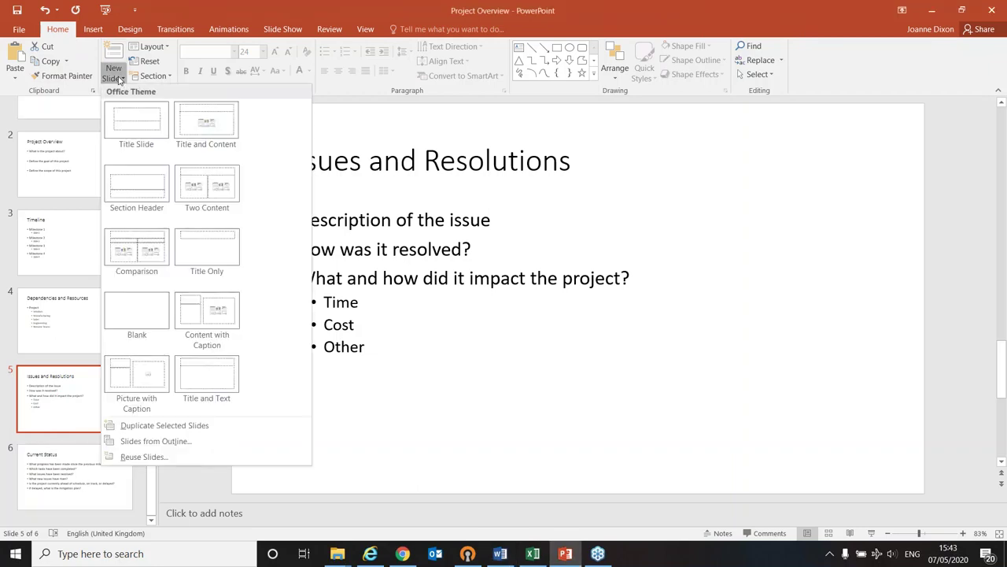
click(197, 251)
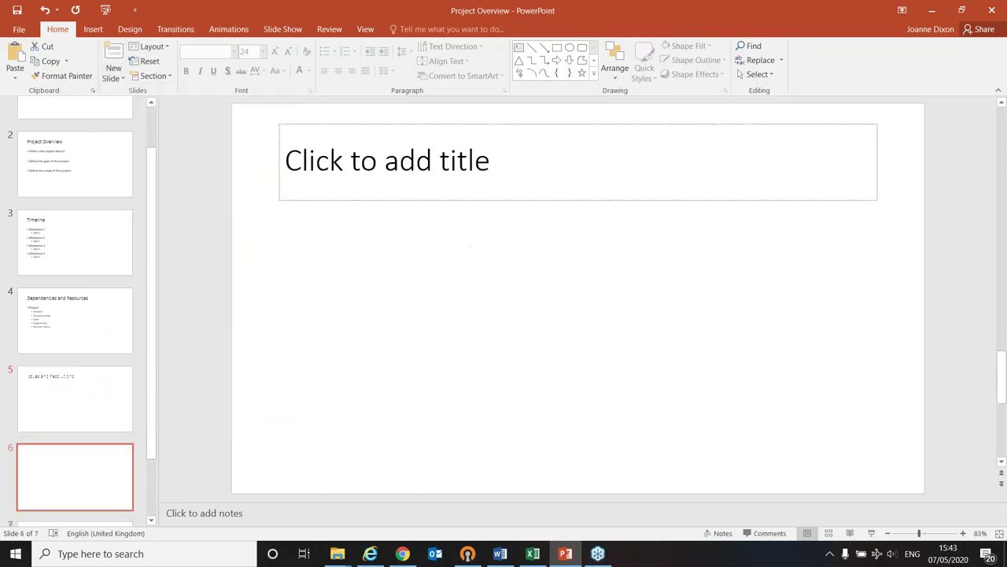
click(338, 162)
text(Project)
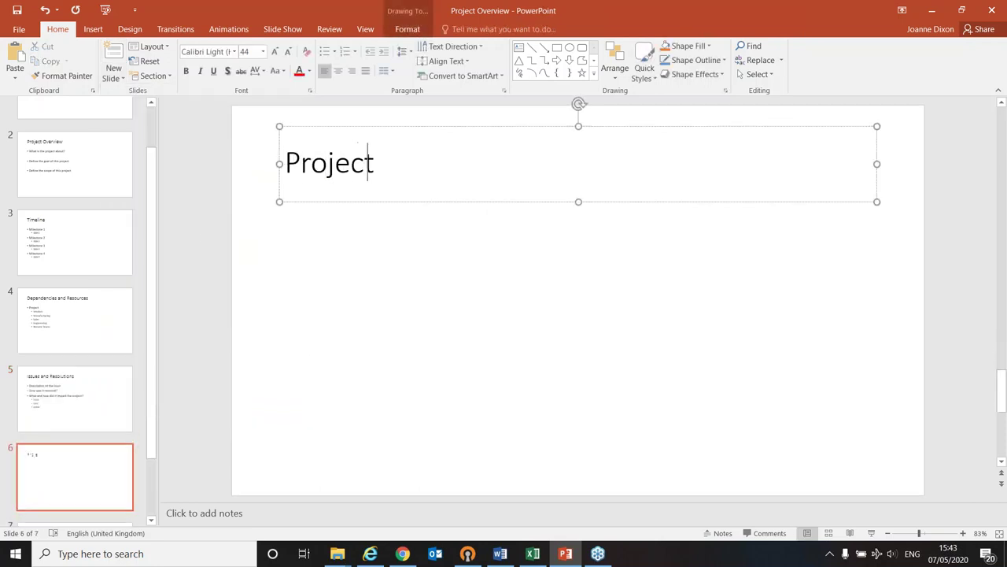
text( Costings)
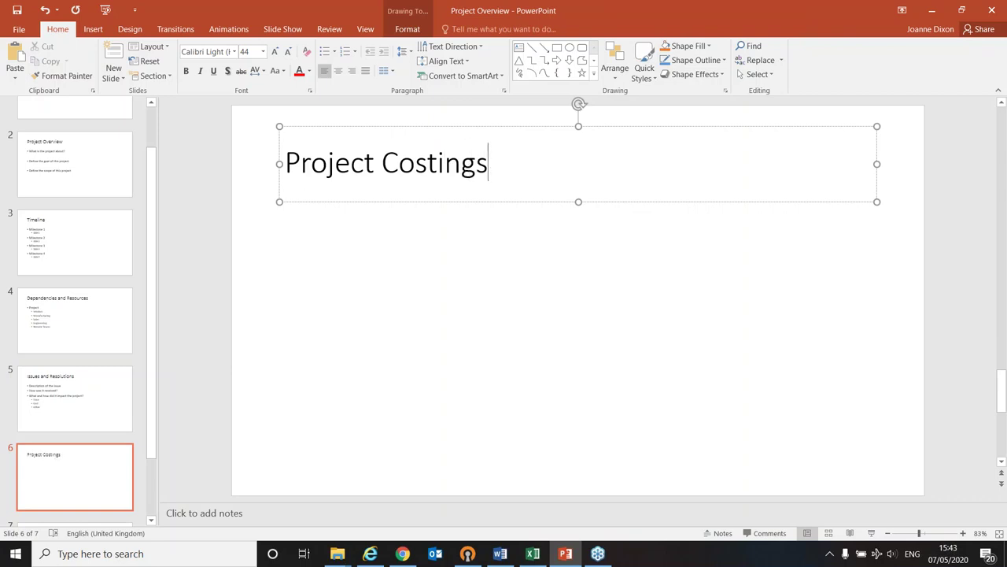
Step: Switch to the Costings workbook in Excel, maximize it and copy the Costings pie chart
key(alt+Tab)
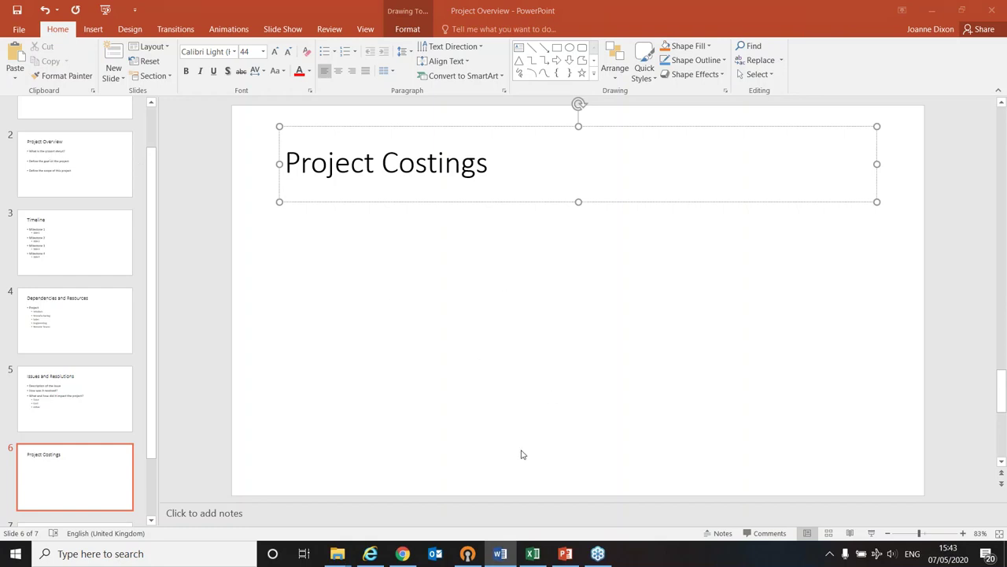
click(533, 554)
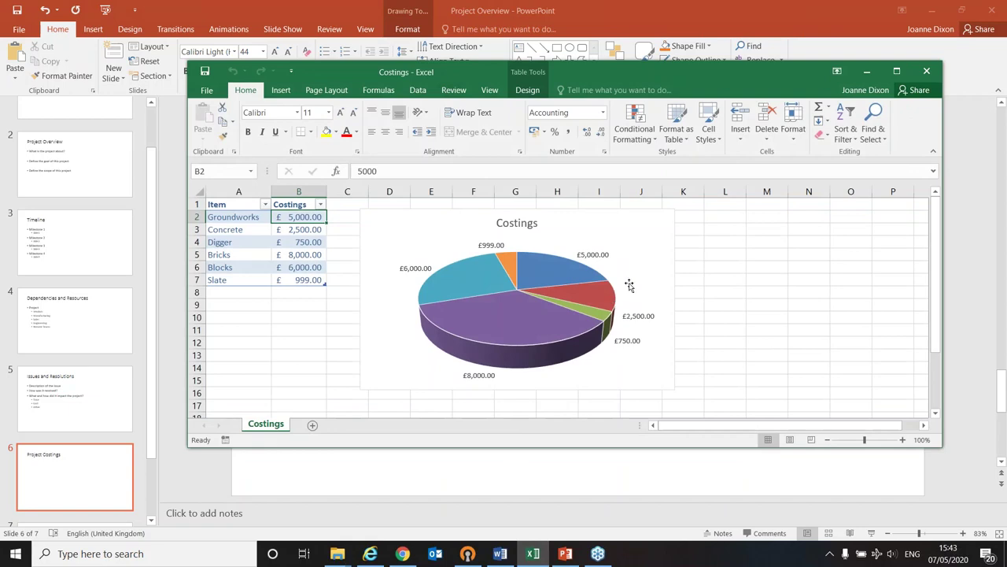
click(896, 71)
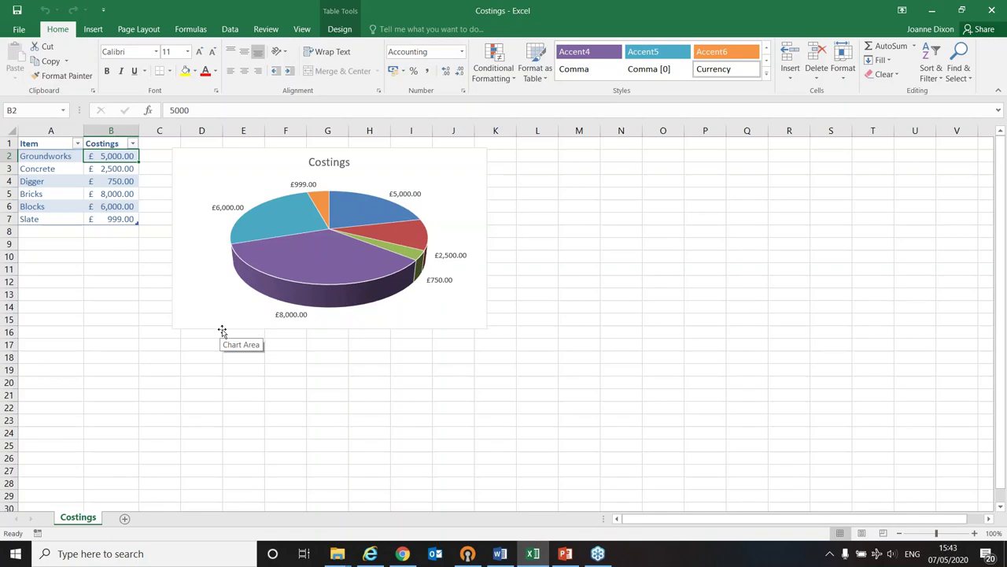
click(457, 162)
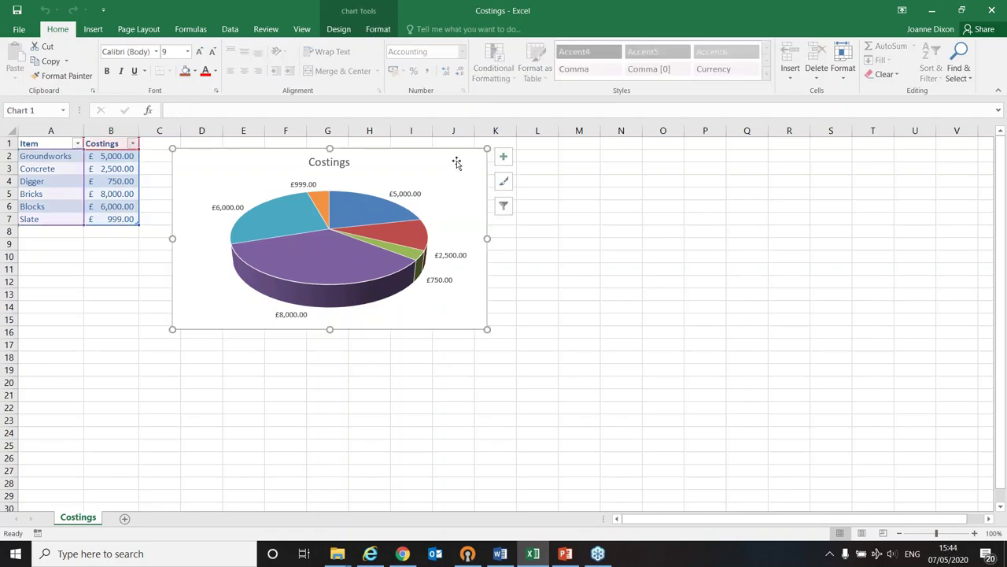
click(47, 61)
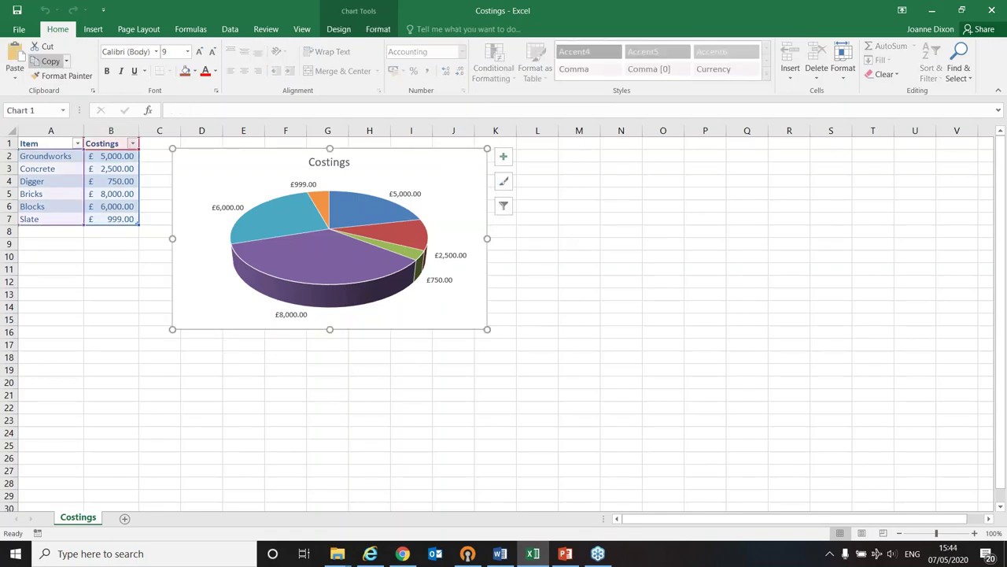
Step: Paste the copied chart onto the Project Costings slide in PowerPoint and move it to the slide's left half below the title
click(565, 553)
click(383, 344)
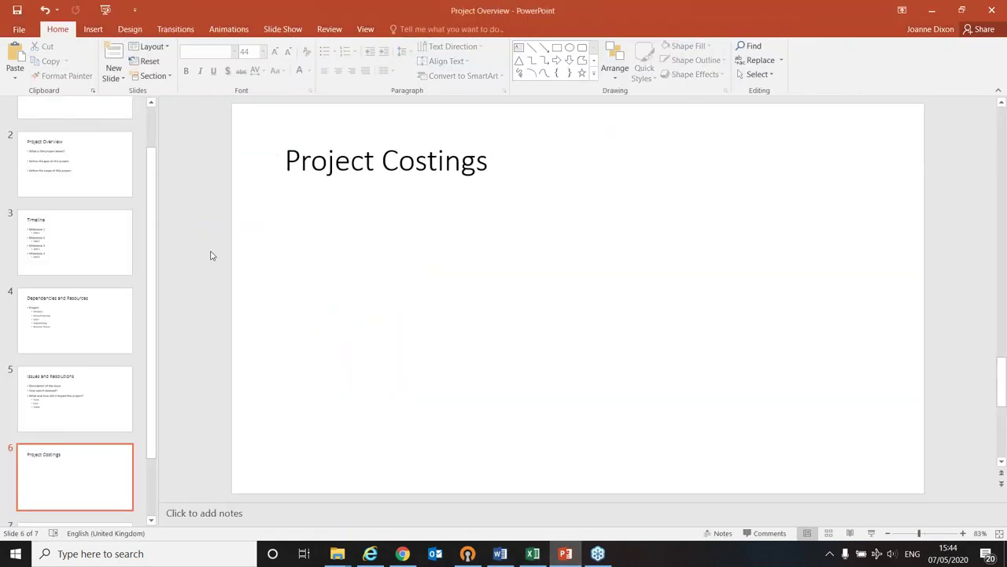
click(18, 55)
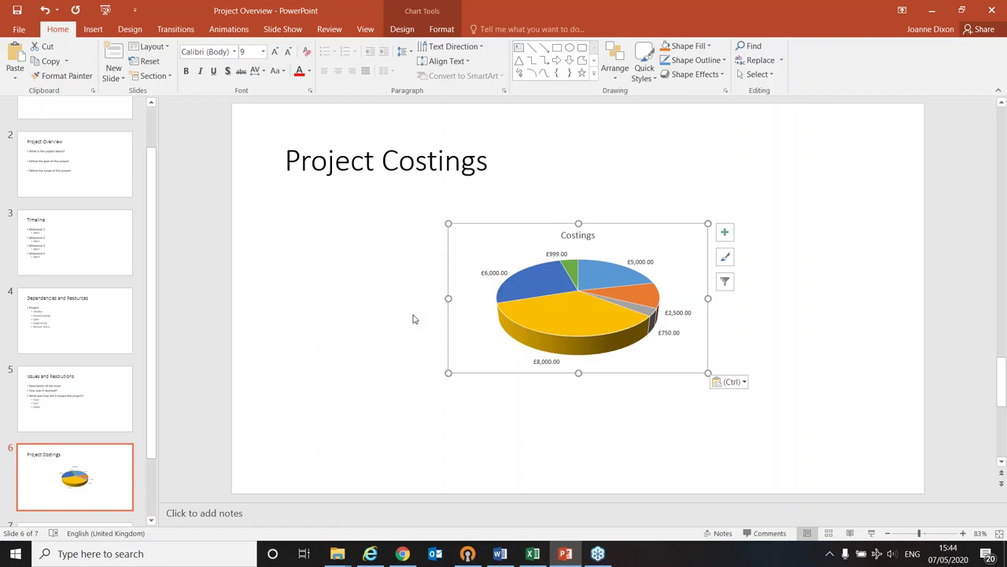
drag(479, 241, 300, 259)
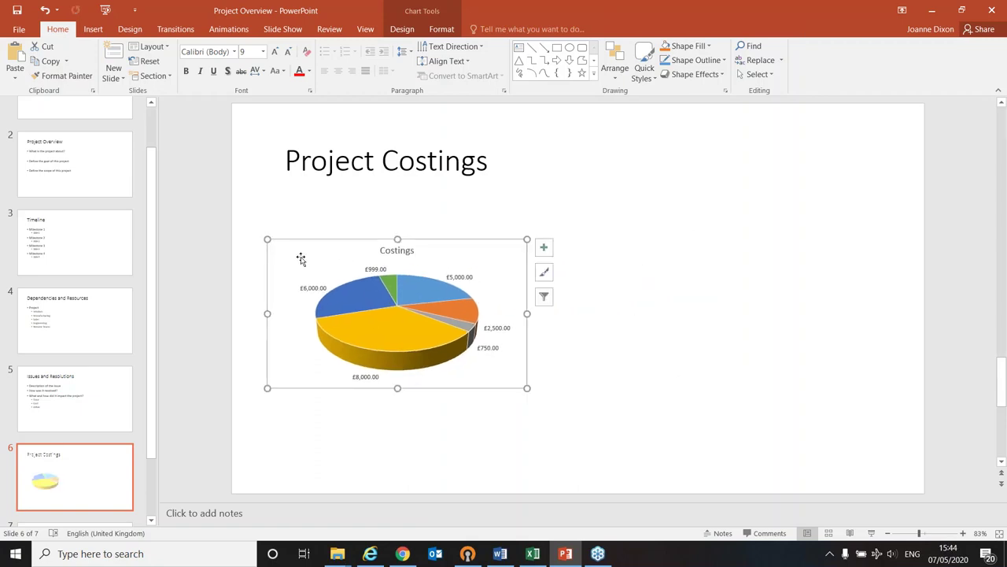
Step: Examine the pasted chart's design and format options, open its source data in Excel, and return to the Project Costings slide
click(94, 30)
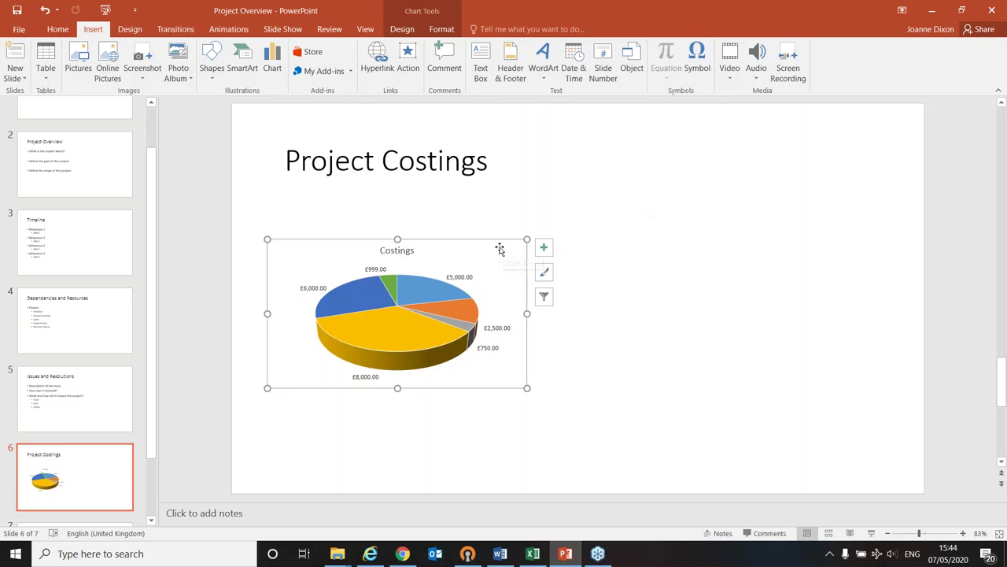
click(402, 30)
click(440, 30)
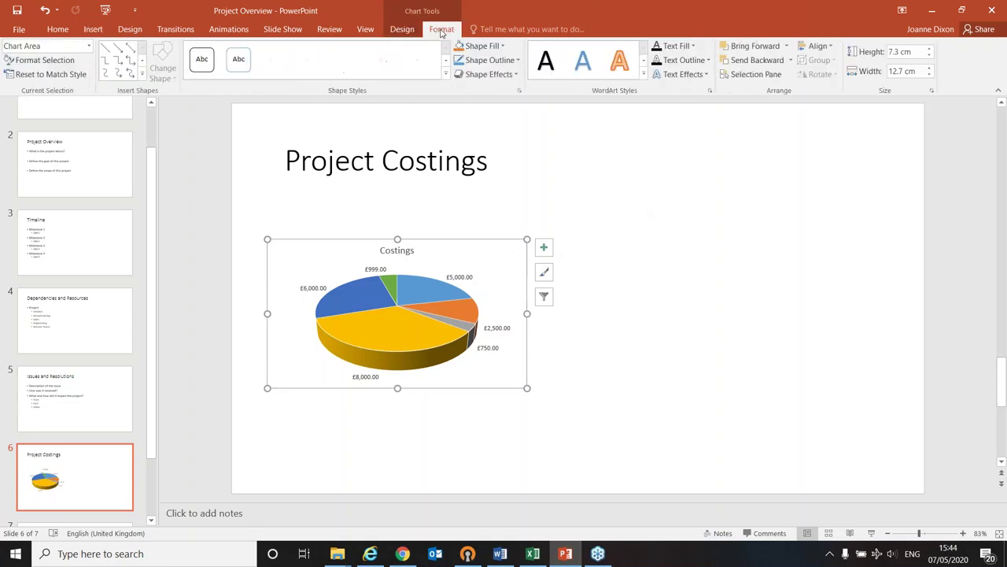
click(409, 32)
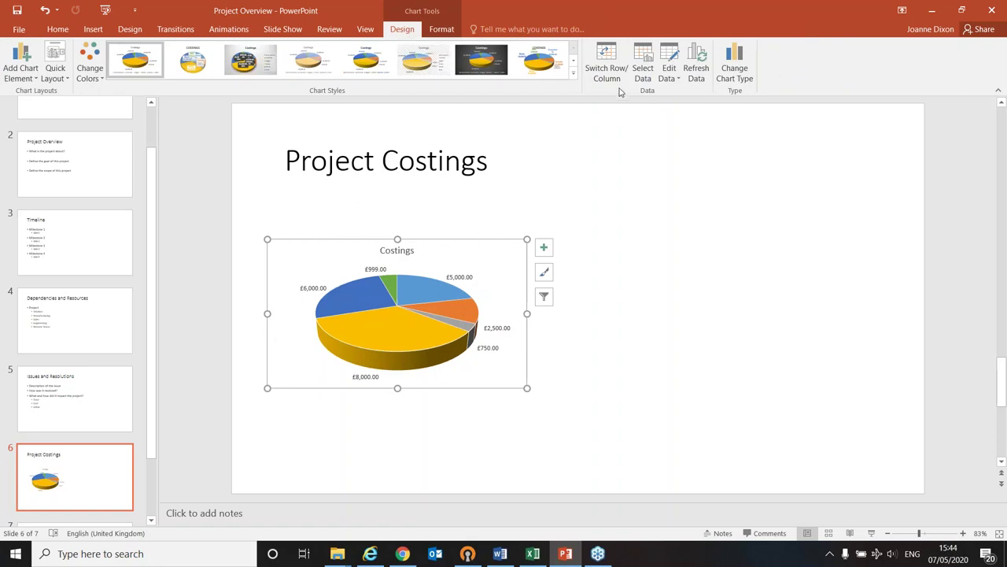
click(671, 63)
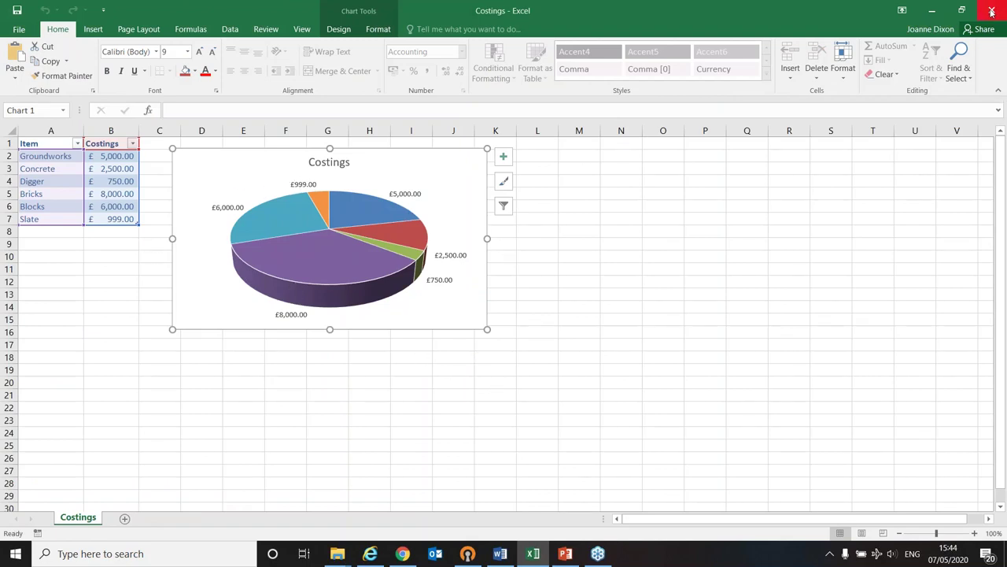
click(564, 553)
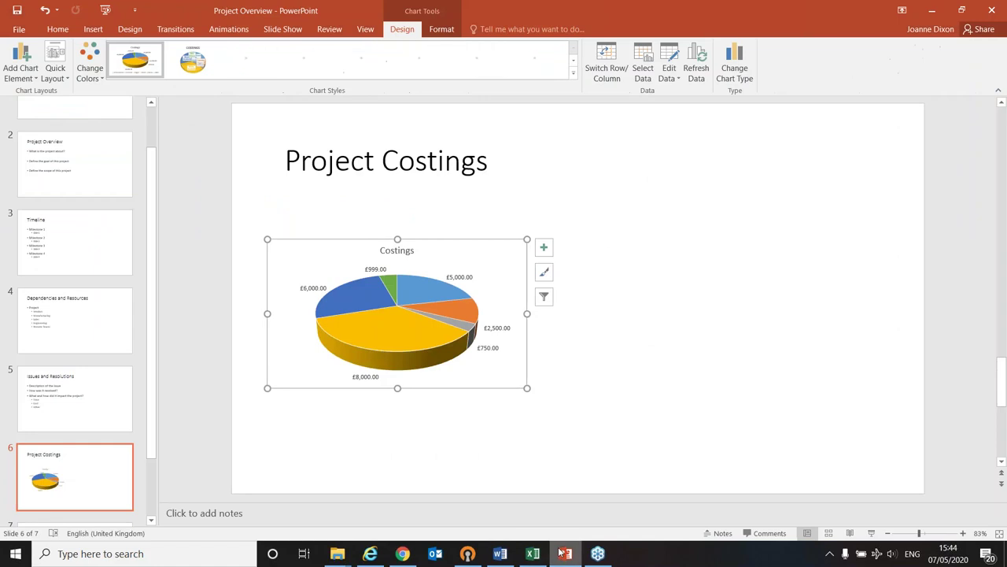
click(648, 229)
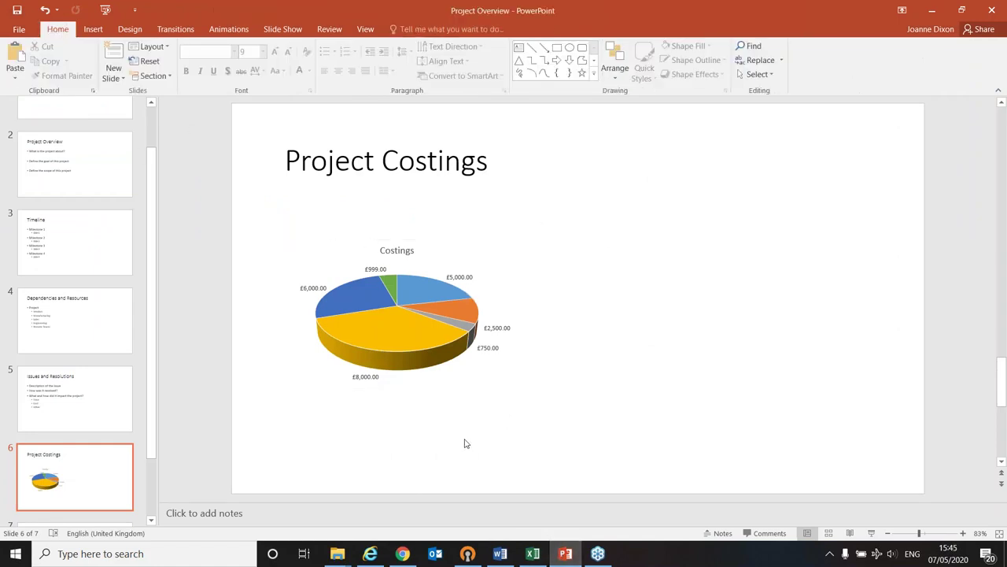
Step: Copy the pie chart from the Costings workbook in Excel again and return to the Project Costings slide in PowerPoint
click(533, 553)
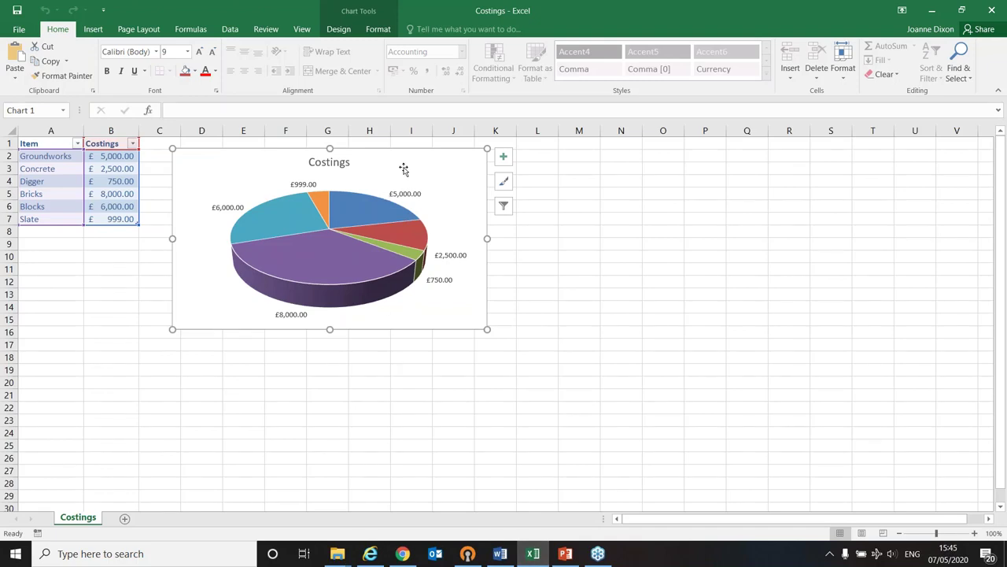
right_click(440, 169)
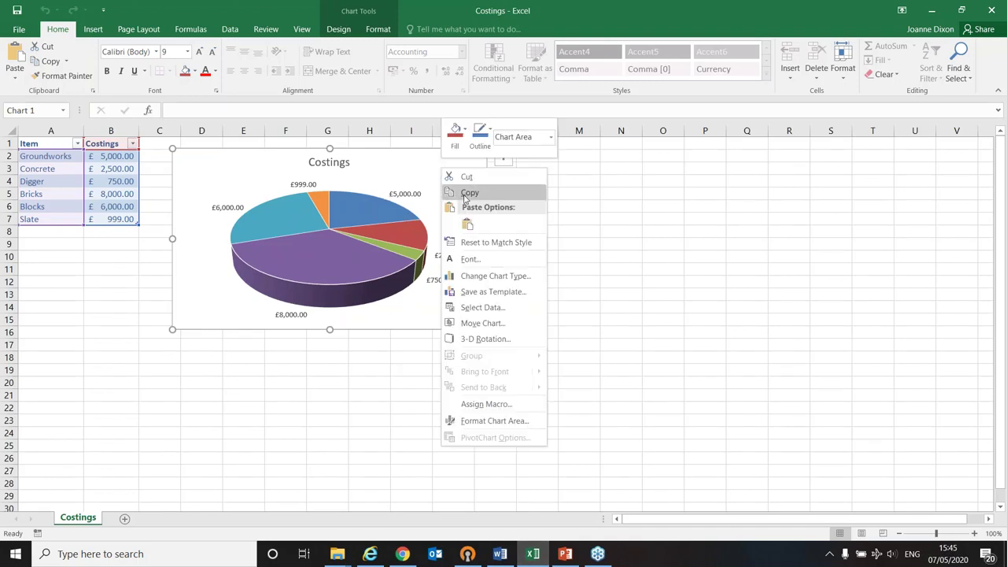
click(466, 197)
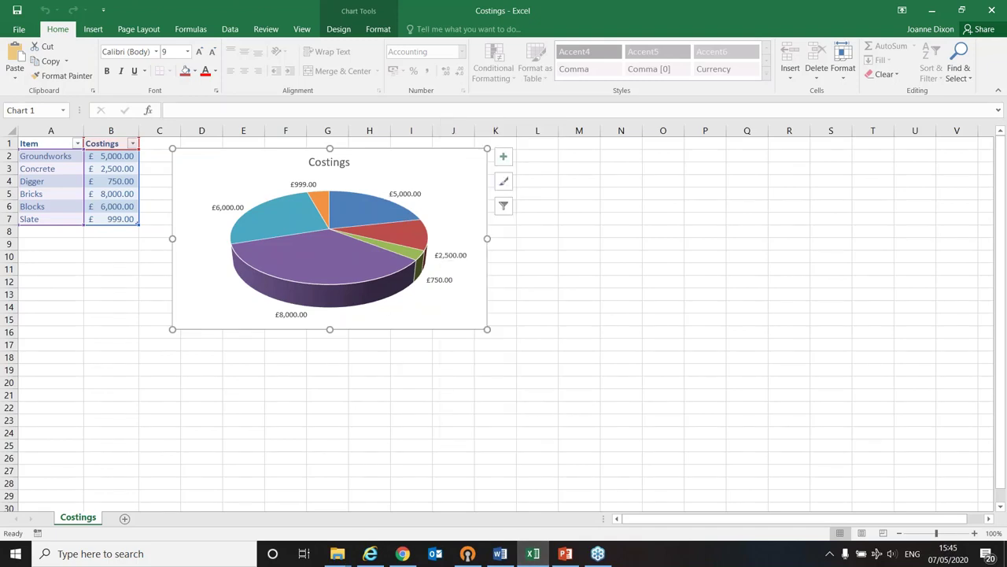
click(566, 555)
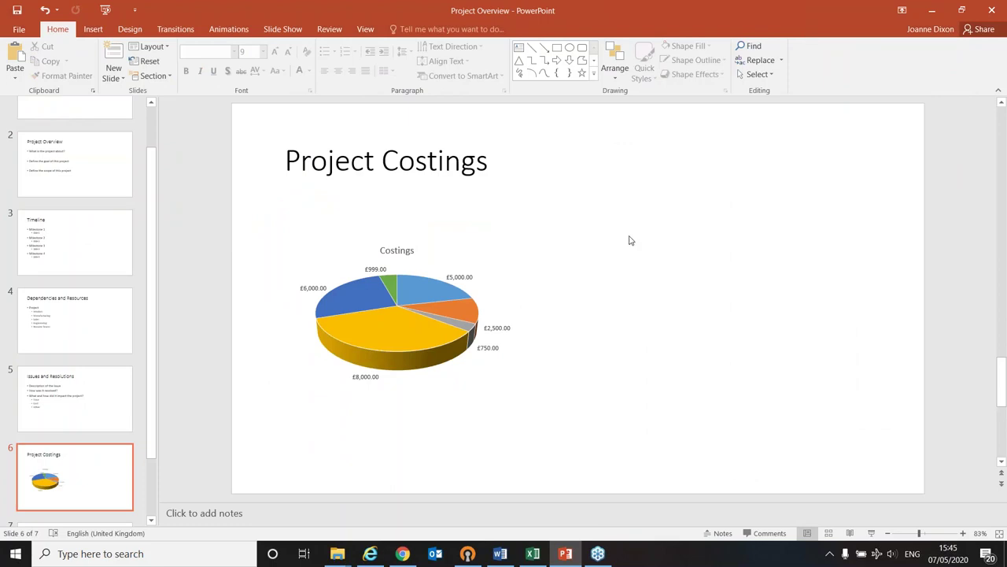
click(533, 555)
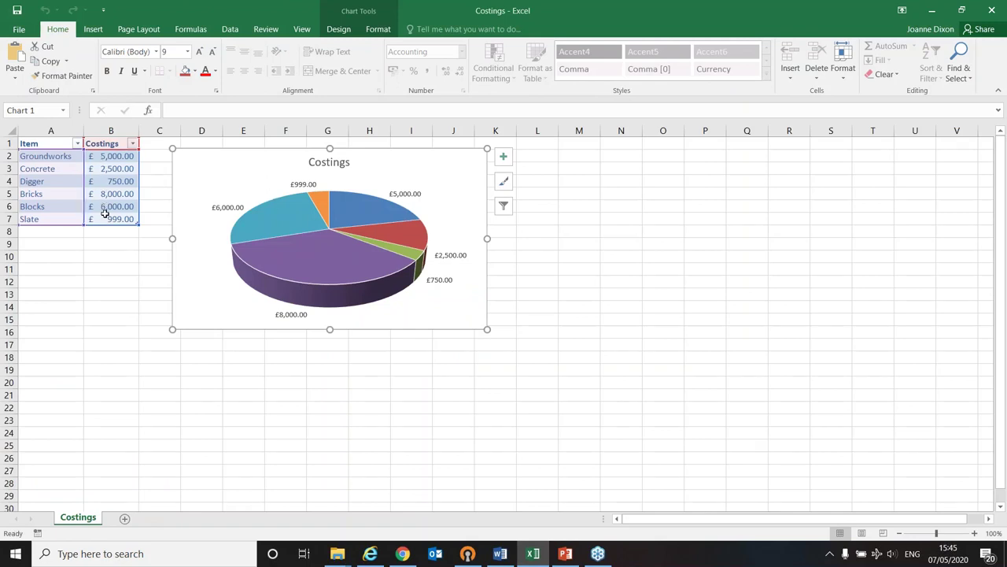
click(565, 554)
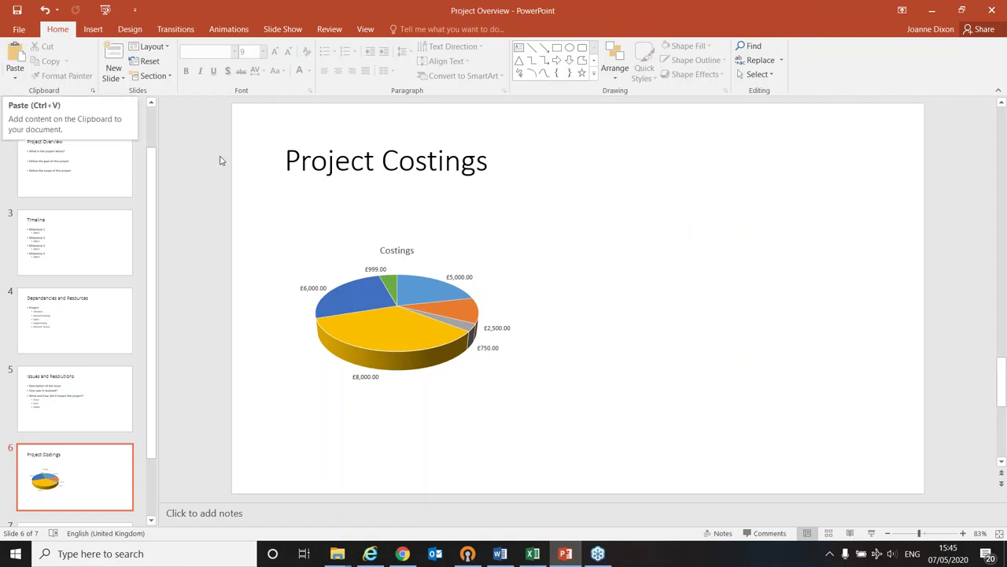
Step: Paste the chart with Paste Special as a Microsoft Excel Chart Object and place it beside the first chart on the slide's right half
click(15, 77)
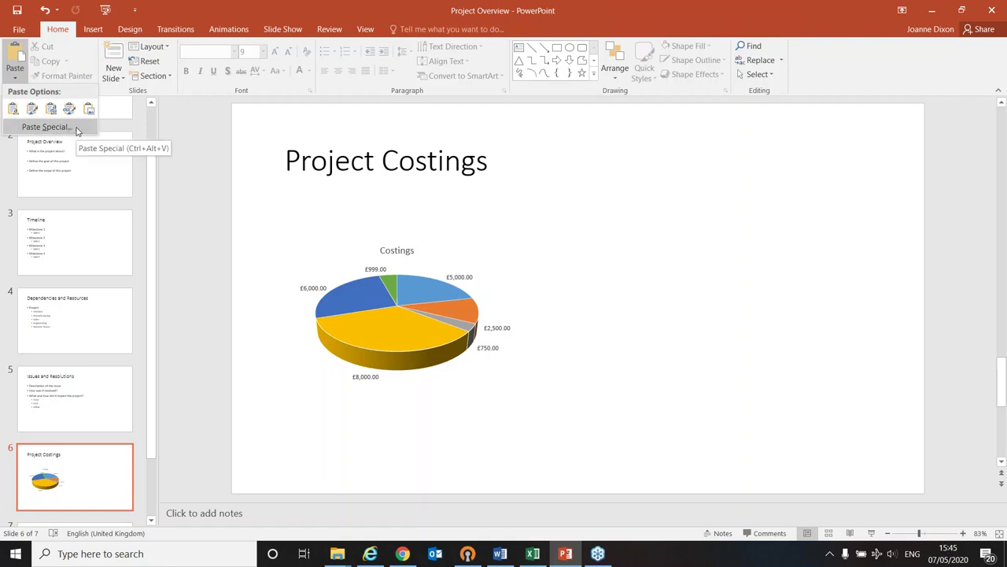
click(47, 126)
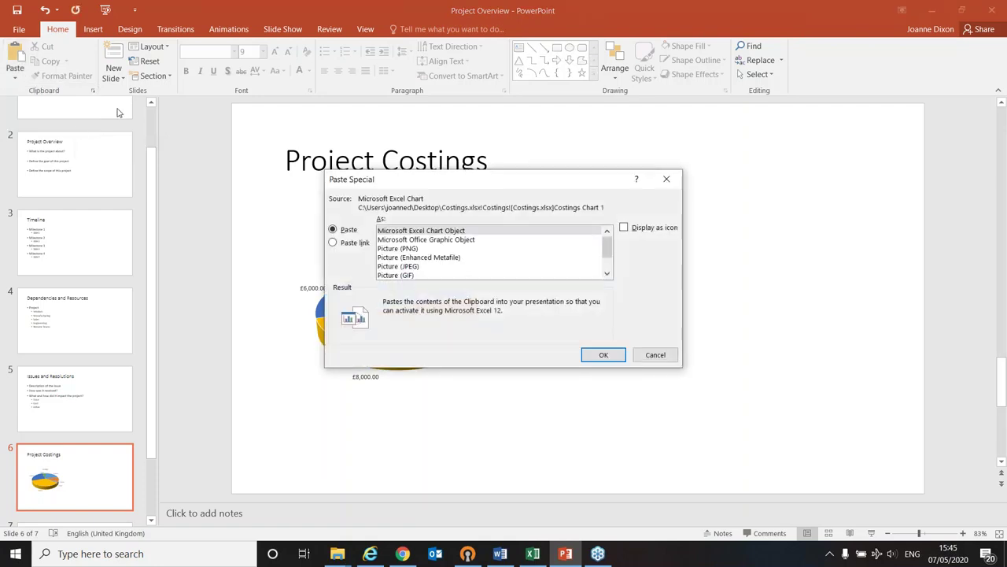
click(405, 232)
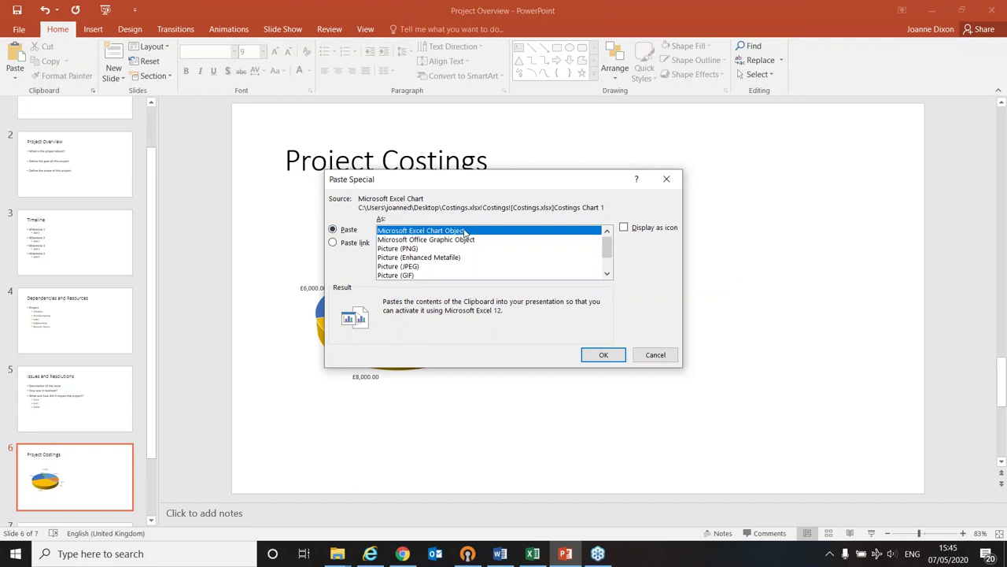
click(603, 355)
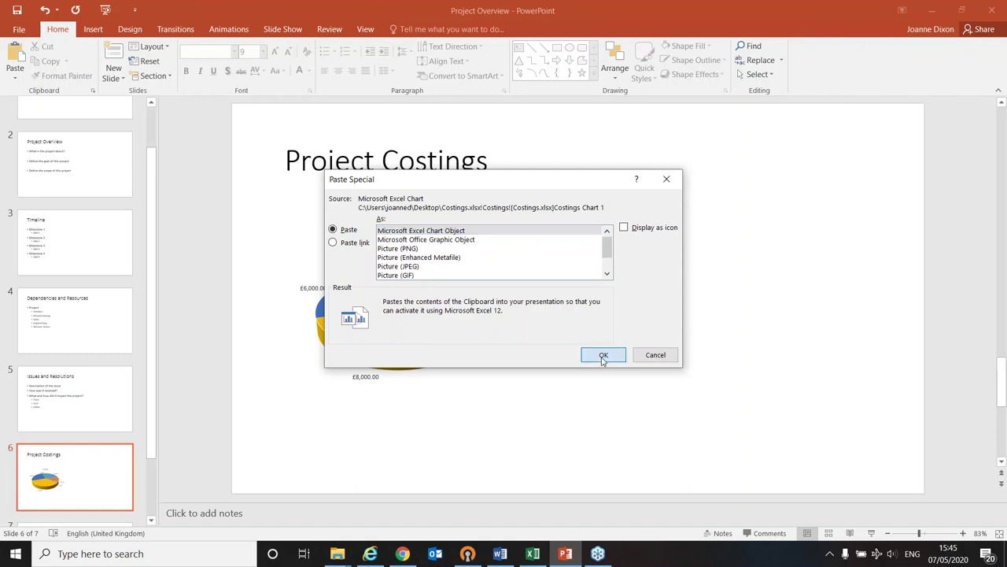
drag(653, 241, 752, 233)
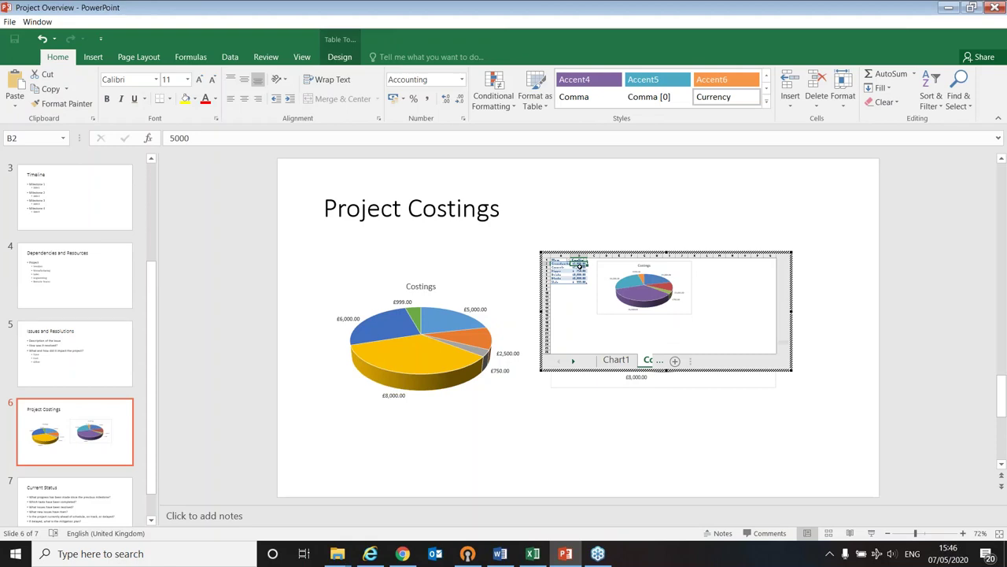
Step: In the embedded object's Costings sheet, set Groundworks to 1234 and Concrete to 520, display Chart1 and finish editing the object
text(1234)
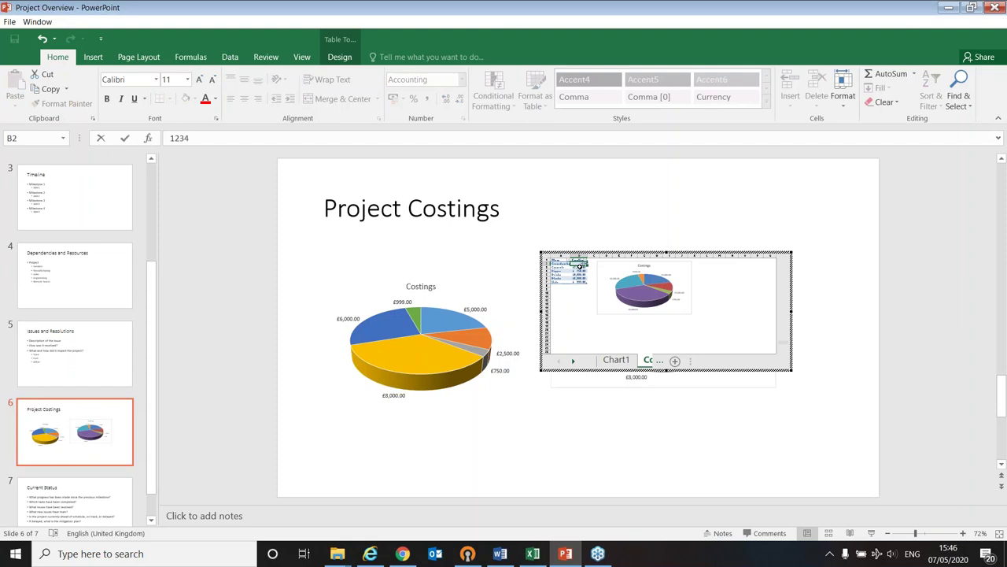
key(Return)
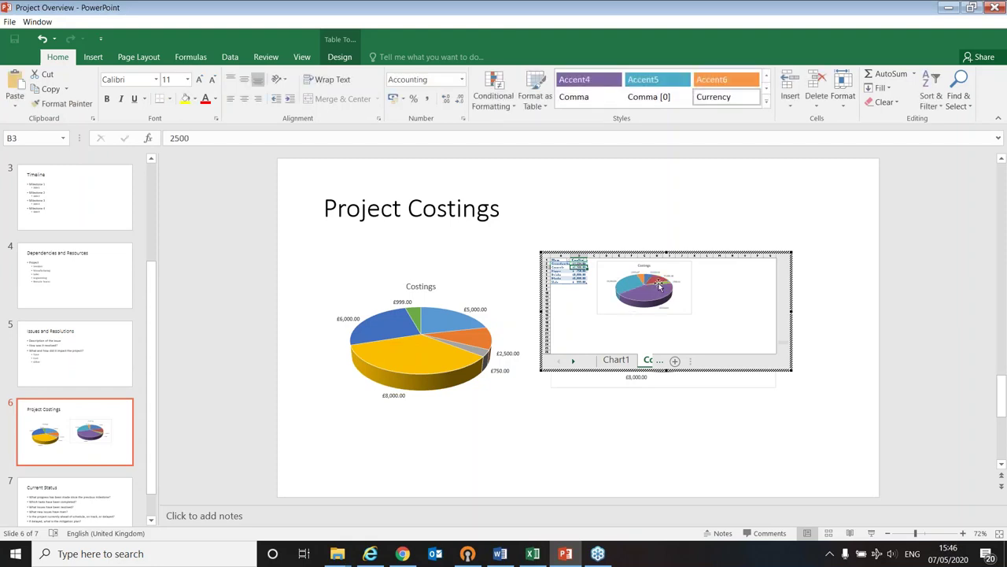
mouse_move(644, 299)
text(5)
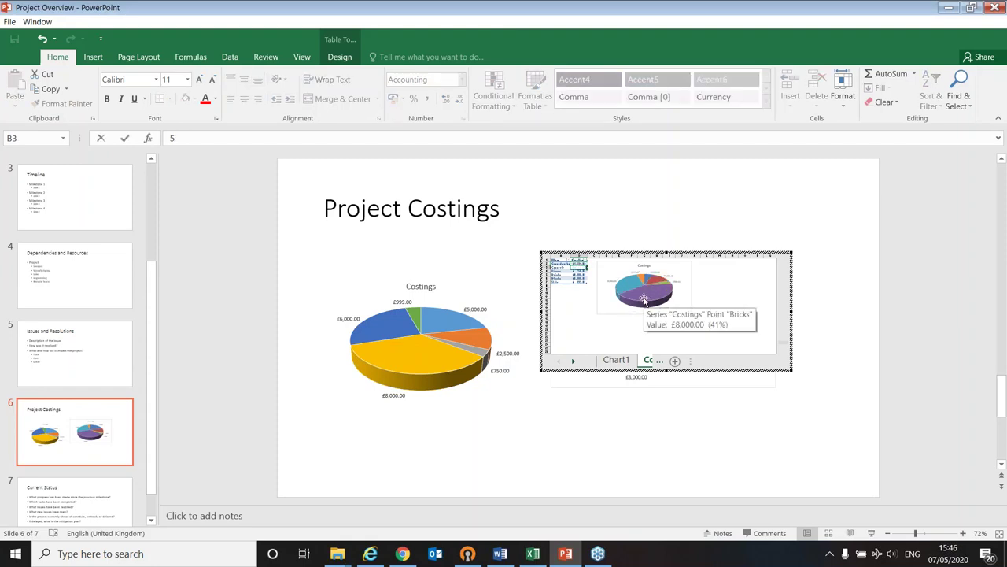
key(Return)
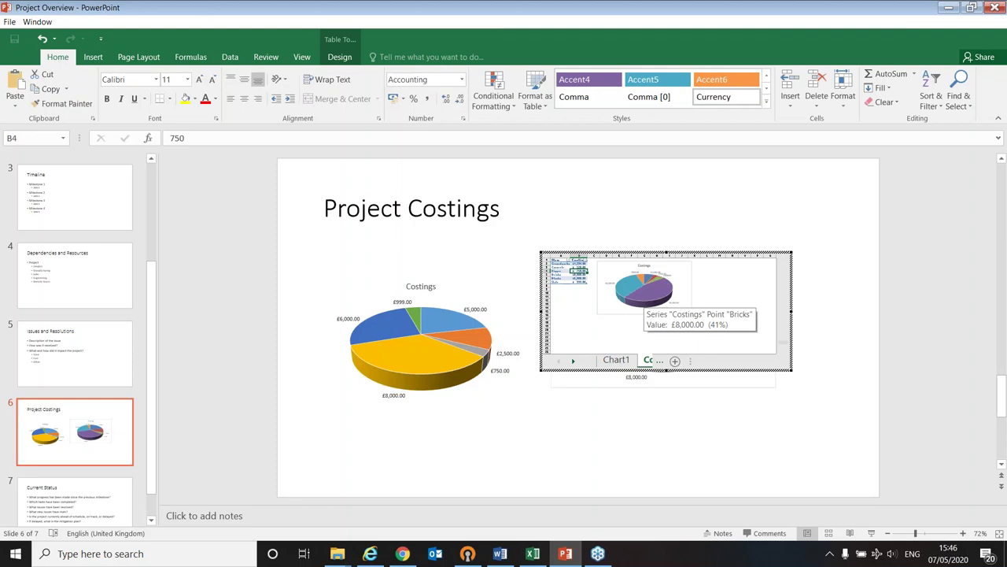
click(617, 360)
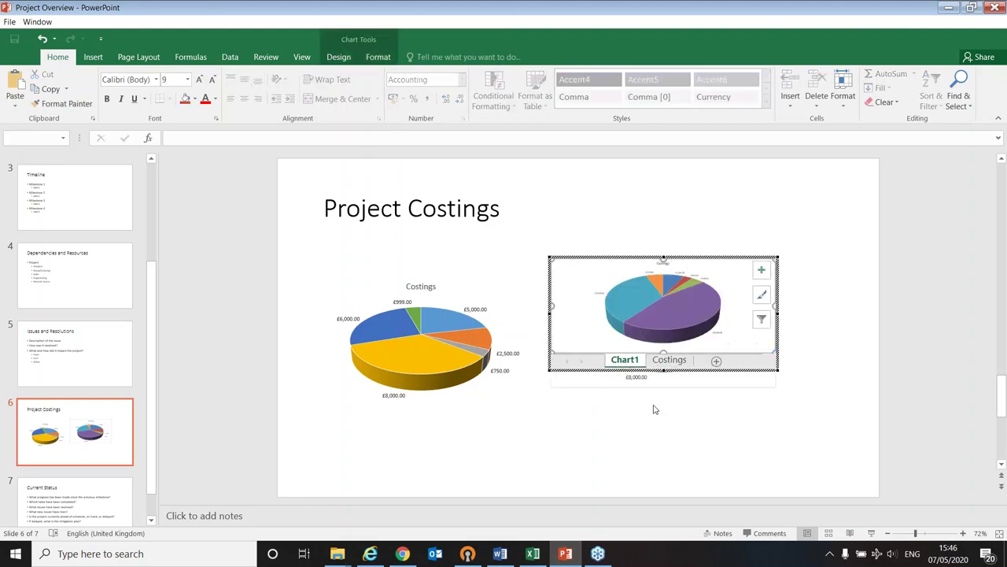
click(669, 429)
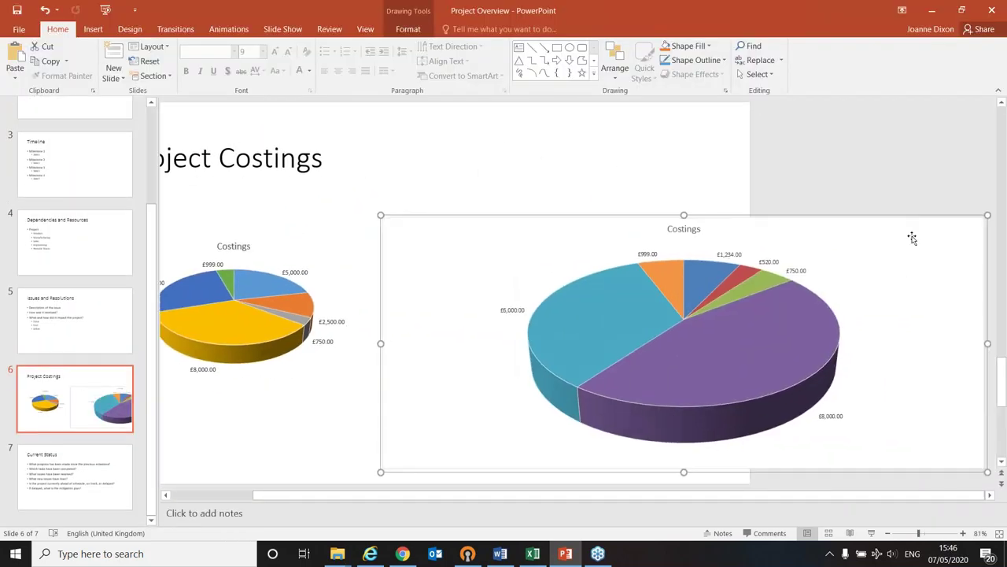
Step: Check the costings data in the Excel workbook and delete the embedded chart object from the Project Costings slide
drag(381, 215, 682, 351)
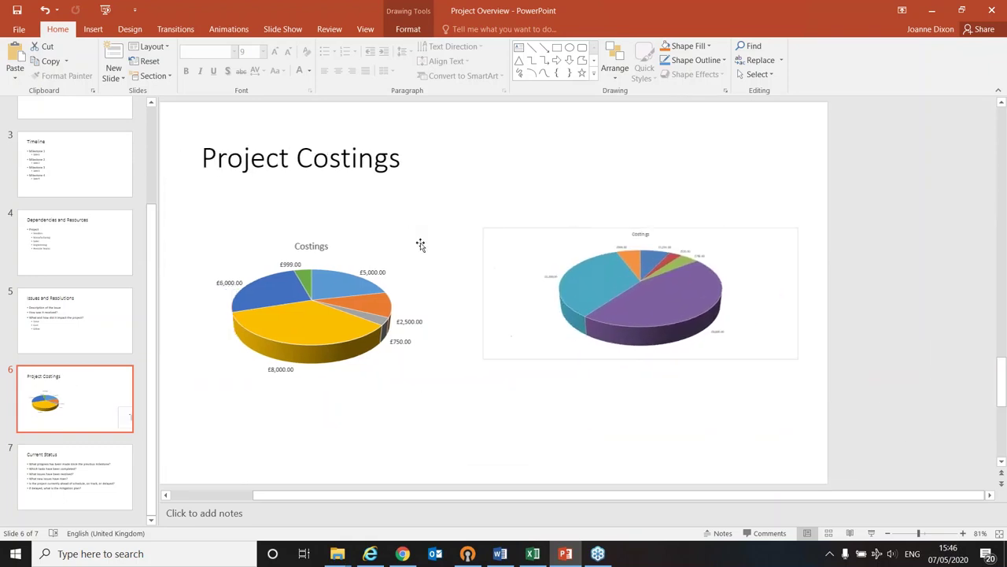
click(533, 555)
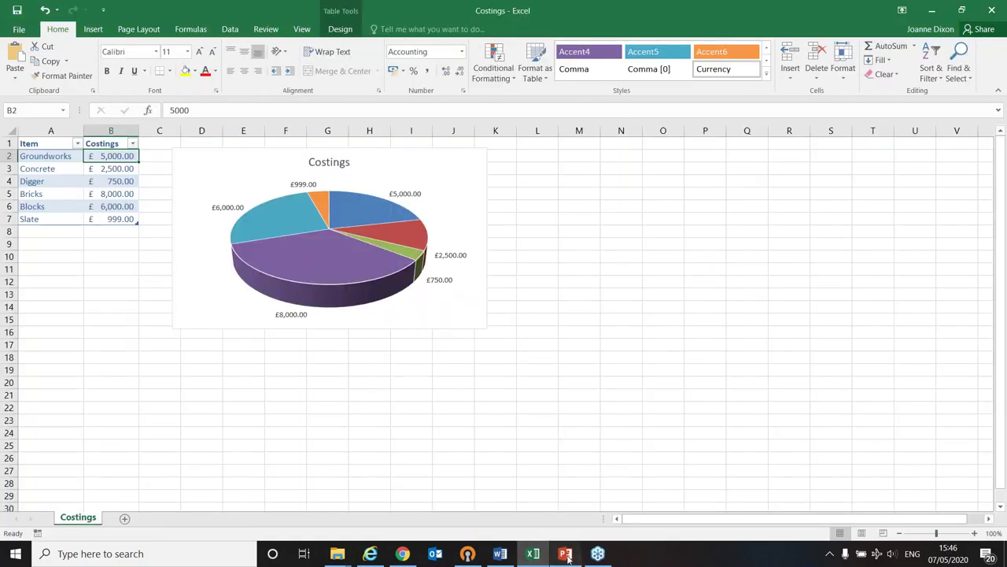
click(565, 555)
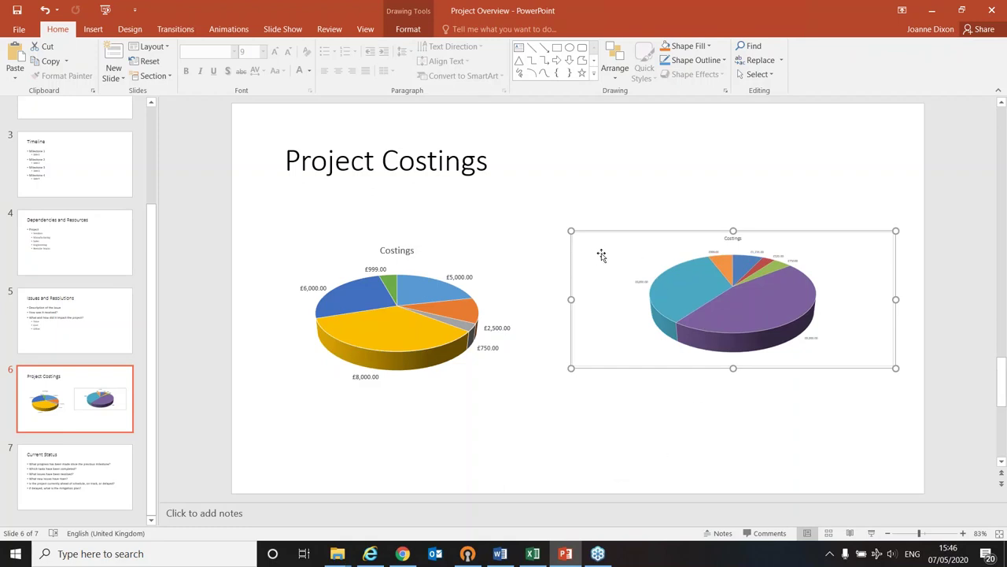
key(Delete)
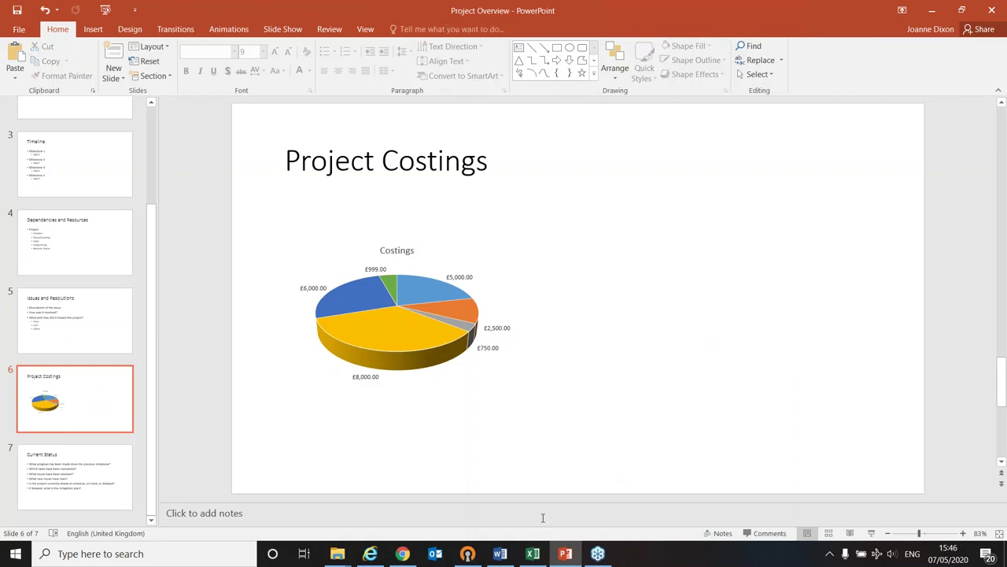
Step: Copy the unmodified costings pie chart in Excel and switch back to the Project Costings slide in PowerPoint
click(533, 553)
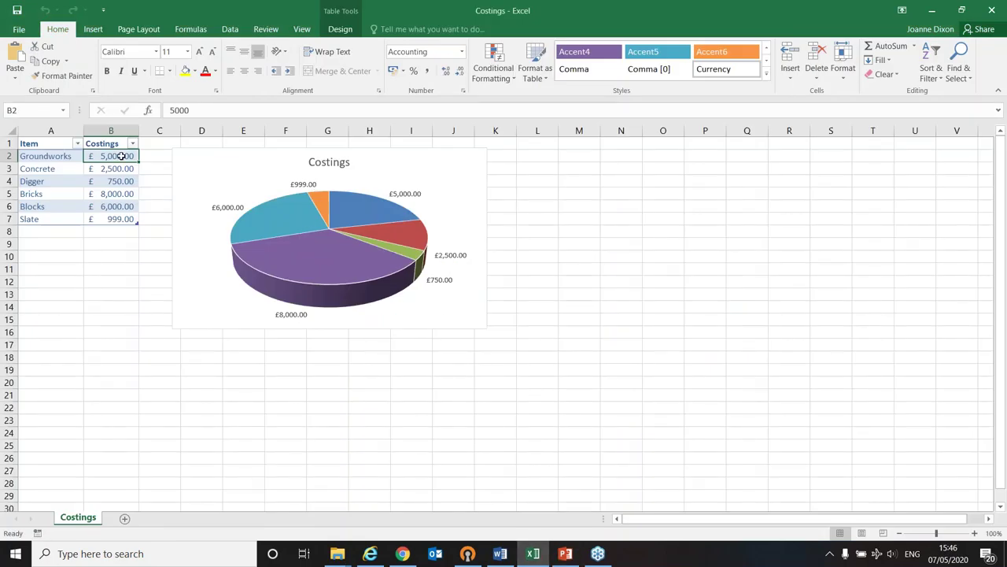
click(207, 157)
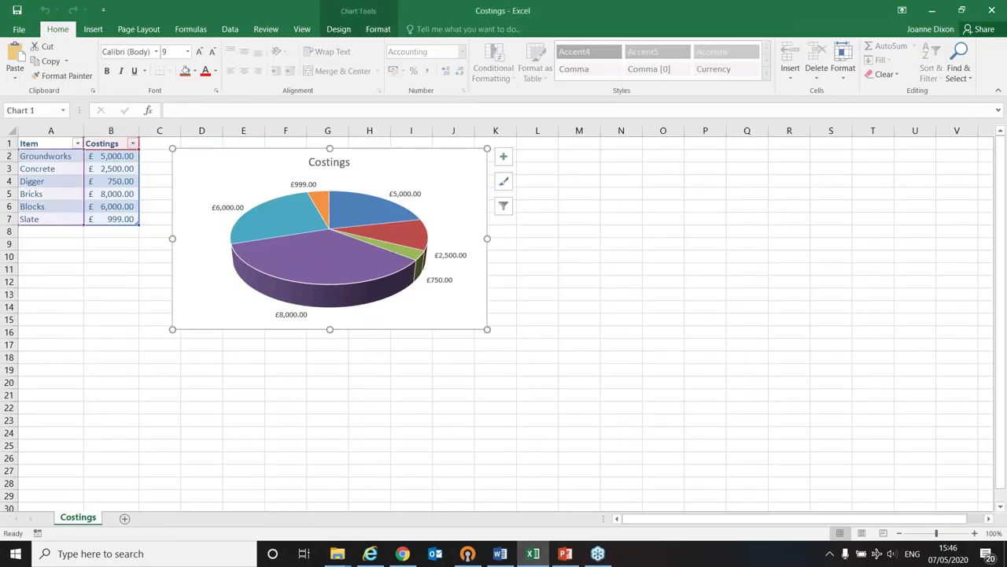
right_click(209, 160)
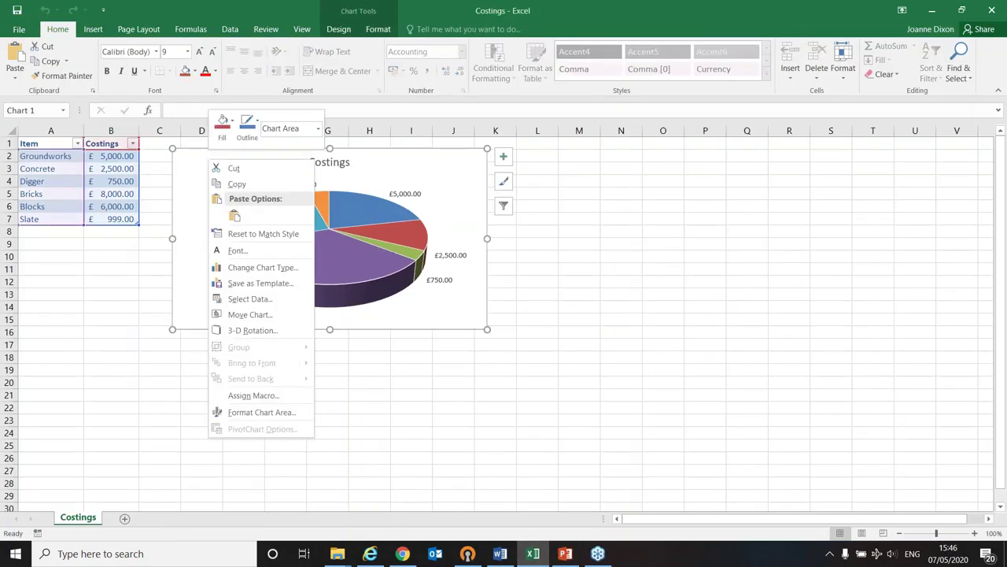
click(227, 185)
click(561, 555)
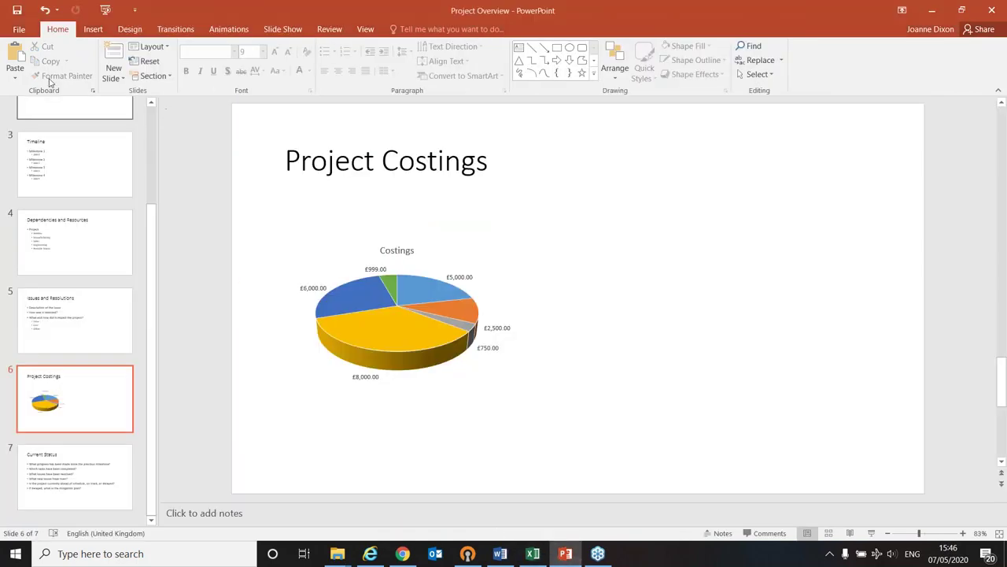
Step: Paste the chart with Paste Special as a linked Microsoft Excel Chart Object and position it beside the first chart
click(12, 80)
click(35, 127)
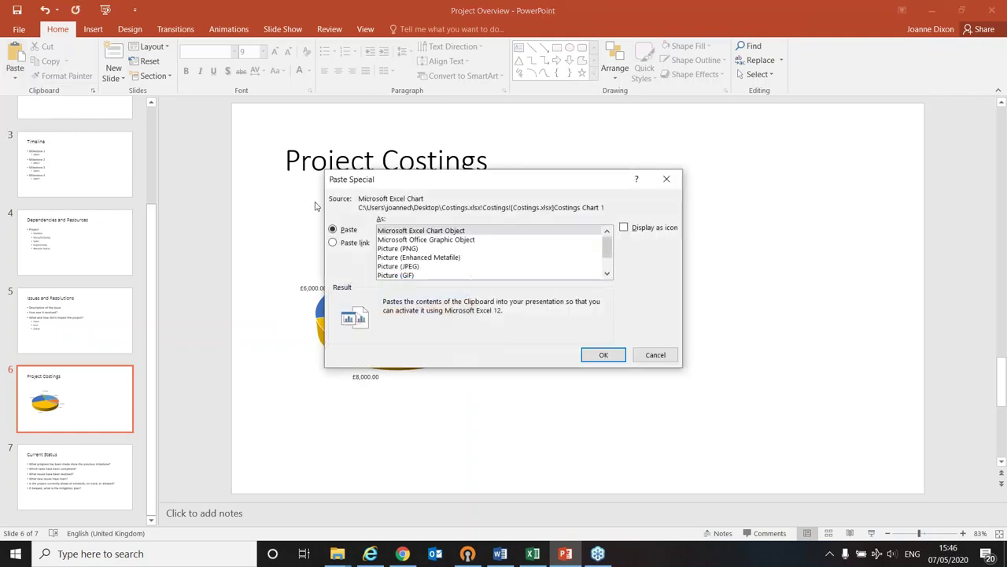
click(351, 244)
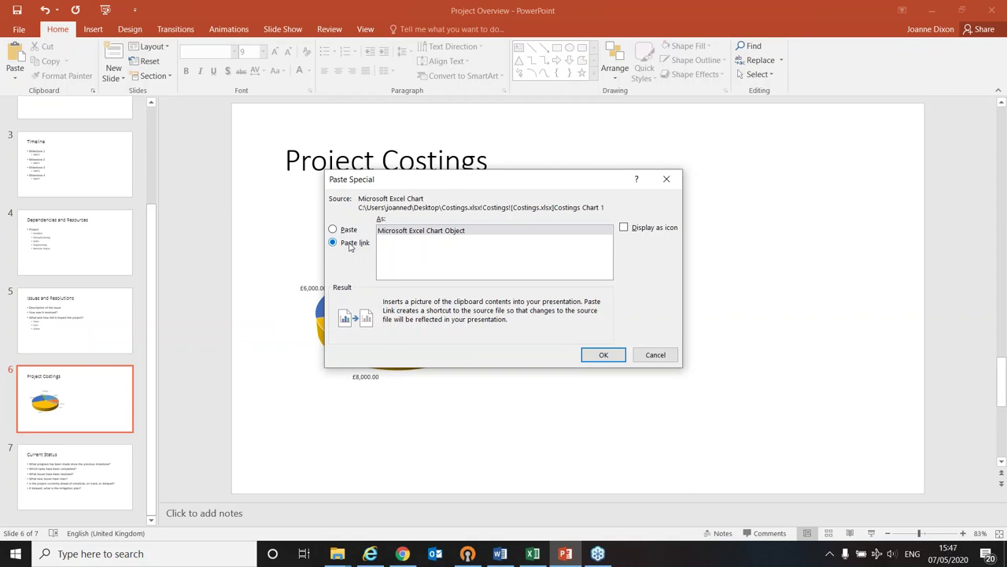
click(429, 233)
click(604, 355)
drag(682, 228, 760, 252)
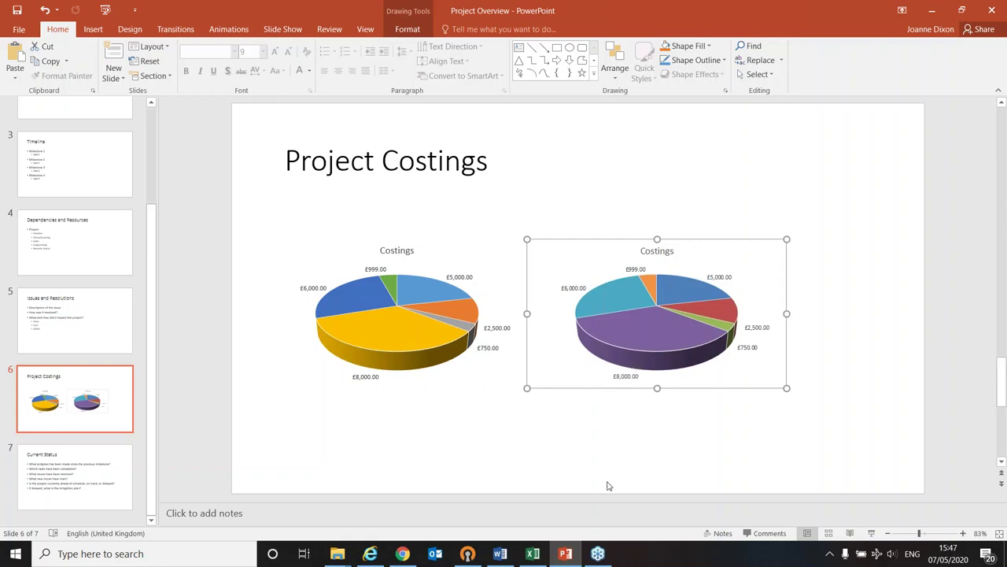
Step: Set the Bricks costing to 500 in the Excel workbook and check both charts on the PowerPoint slide
click(533, 553)
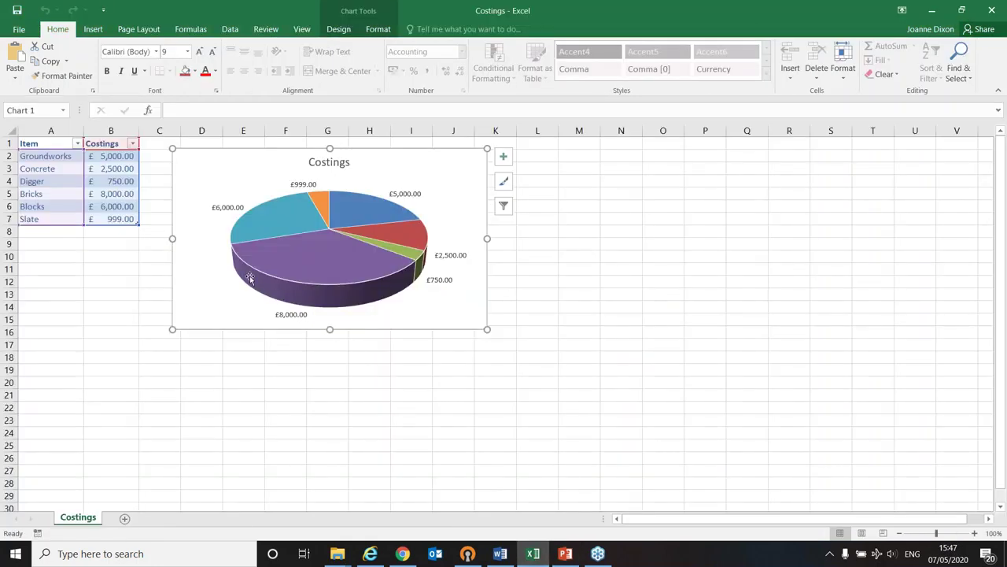
click(112, 193)
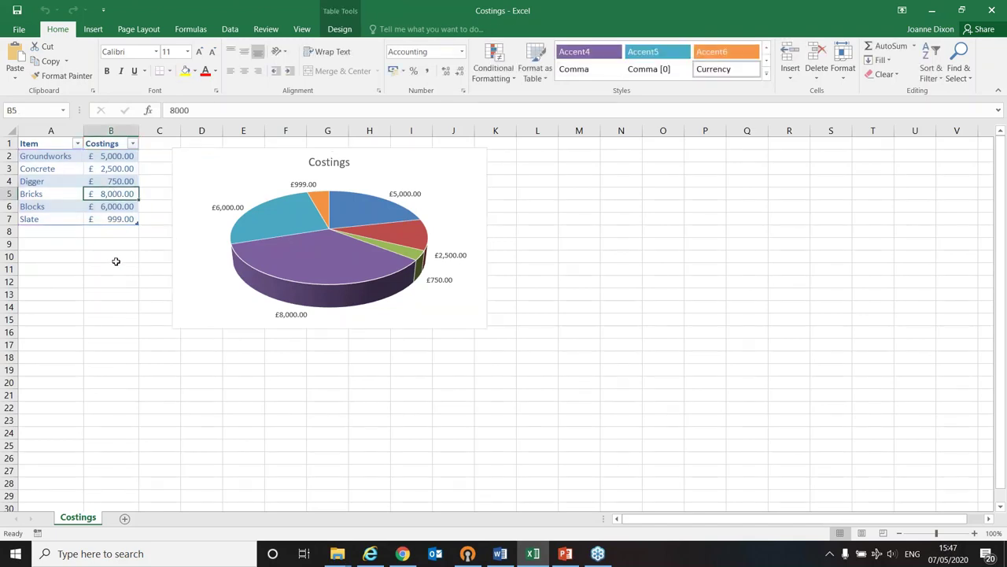
text(5)
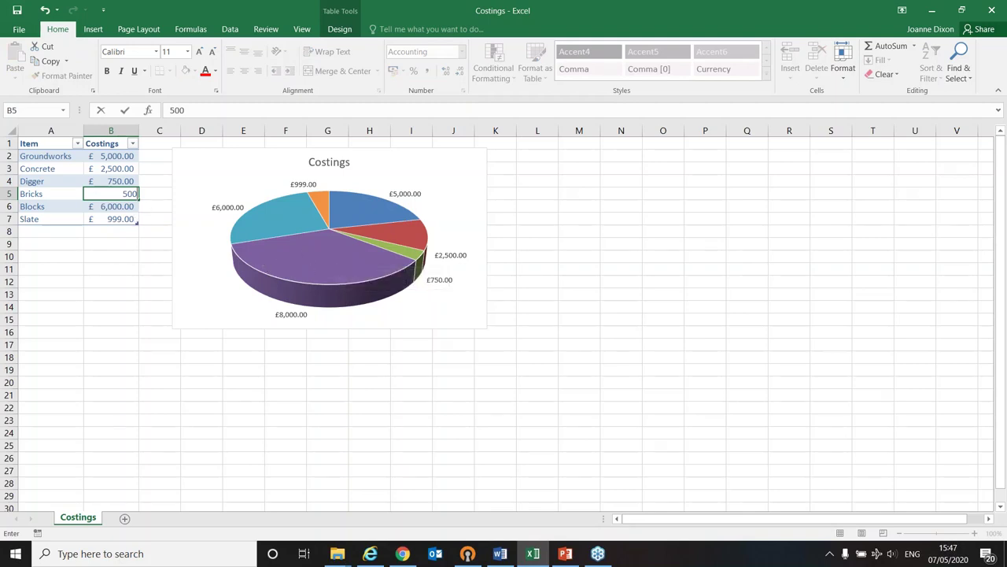
key(Return)
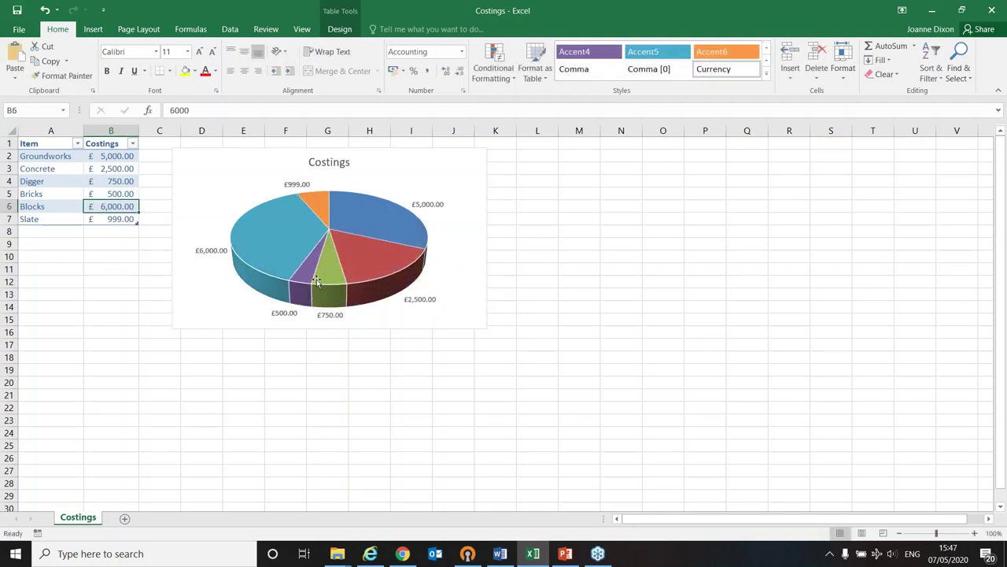
click(565, 553)
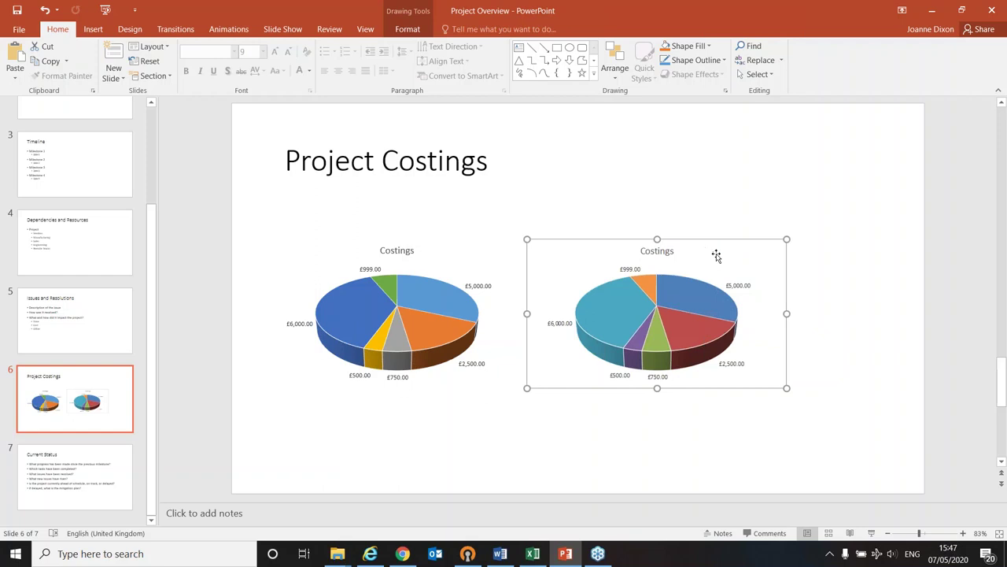
Step: Set the Blocks costing to 5000 in the Excel workbook and return to PowerPoint to compare the two charts
key(alt+Tab)
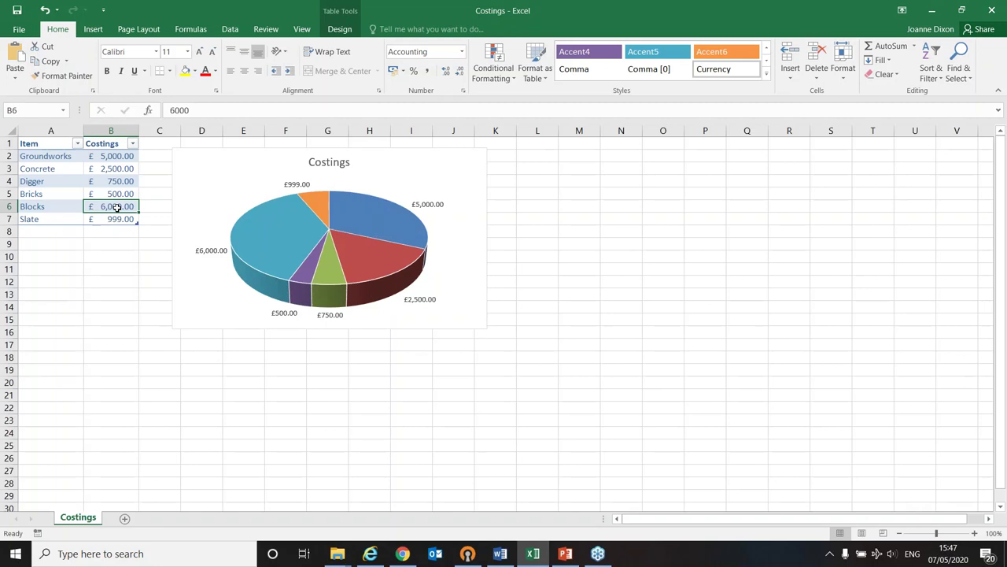
text(5000)
key(Return)
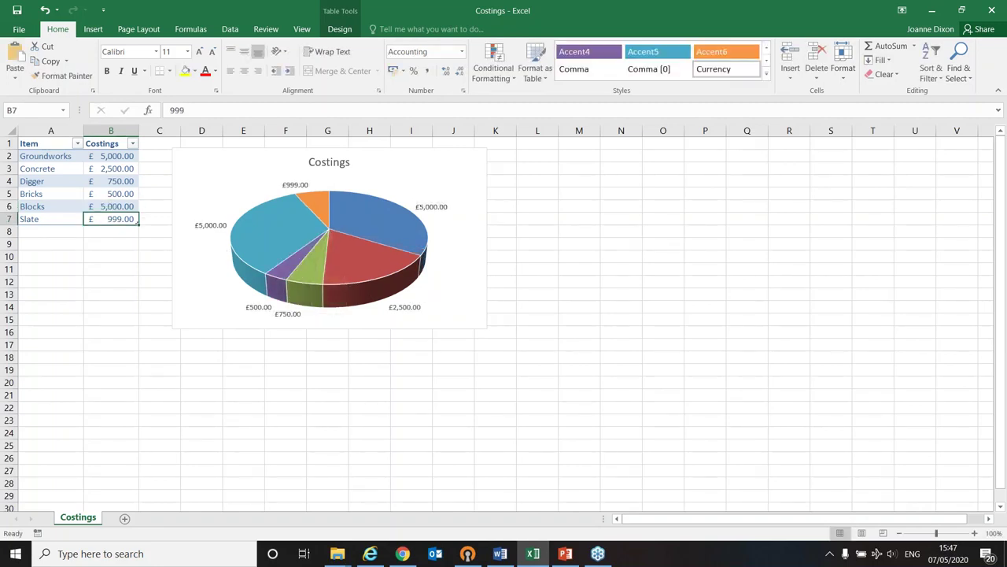
click(566, 554)
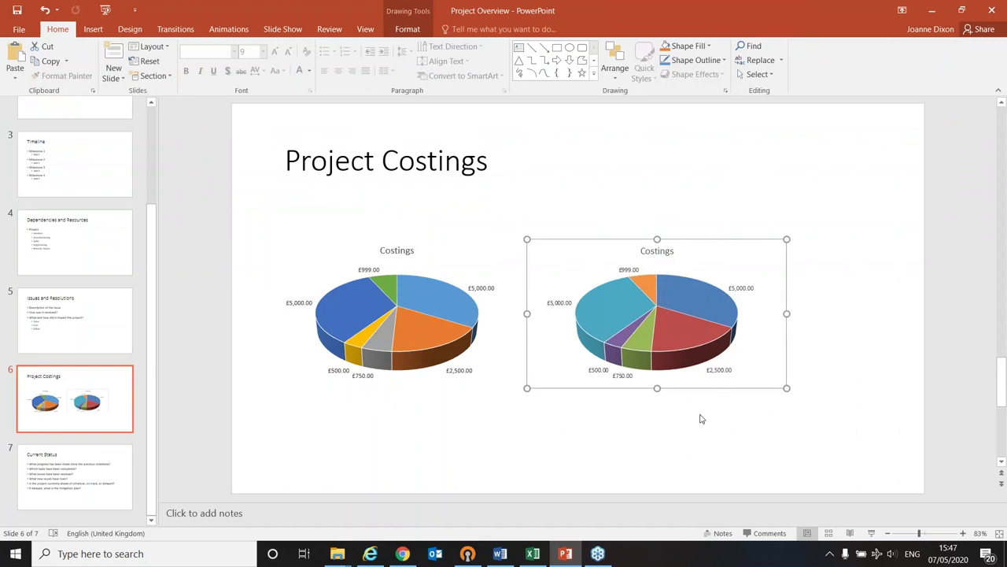
Step: Delete the first pasted pie chart from the Project Costings slide, keeping the linked chart
click(468, 256)
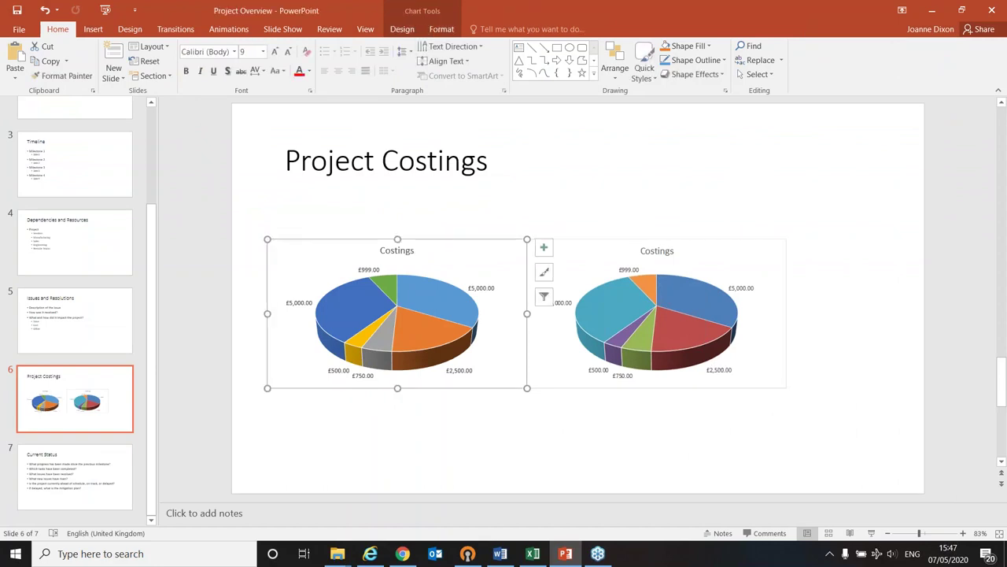
key(Delete)
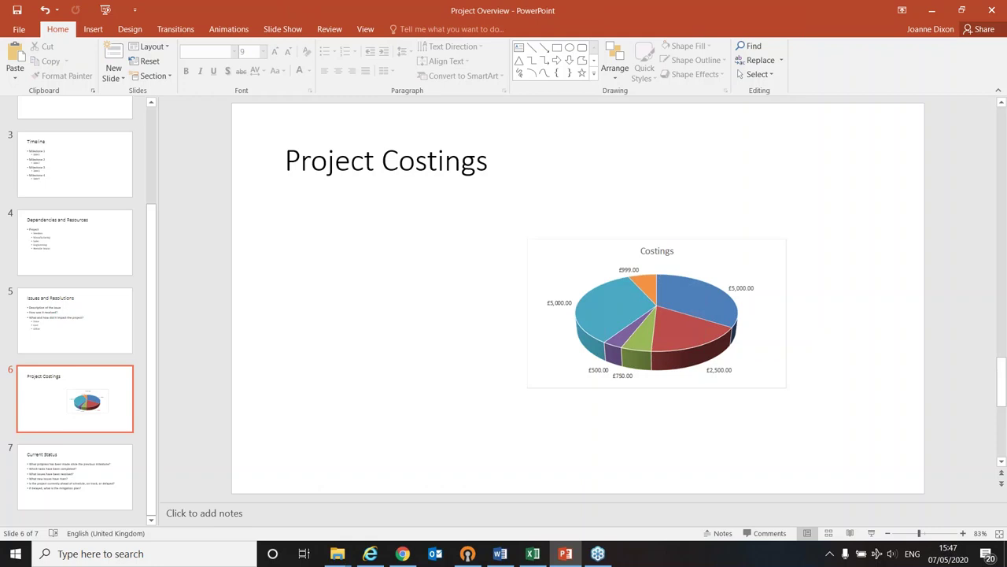
key(alt+Tab)
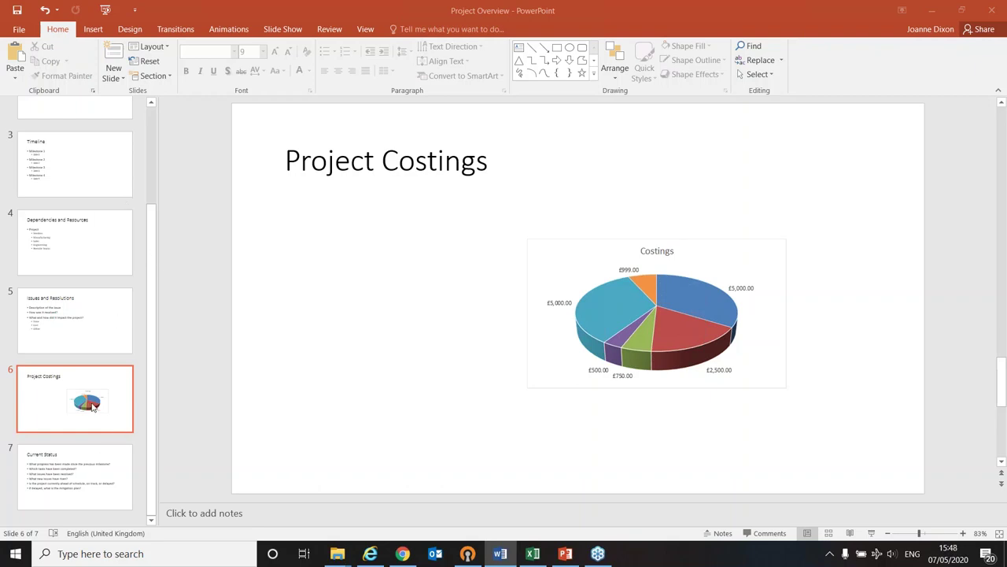
Step: Move the Current Status slide ahead of the Project Costings slide
click(55, 417)
drag(56, 499, 55, 395)
Step: Open the Project Overview slide and change its layout to Two Content
drag(151, 297, 161, 164)
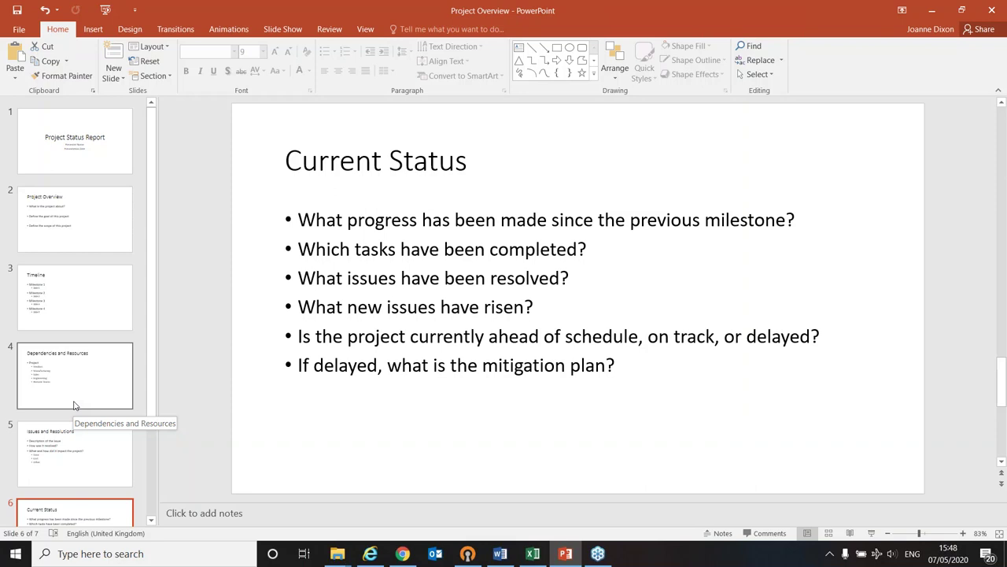
click(89, 219)
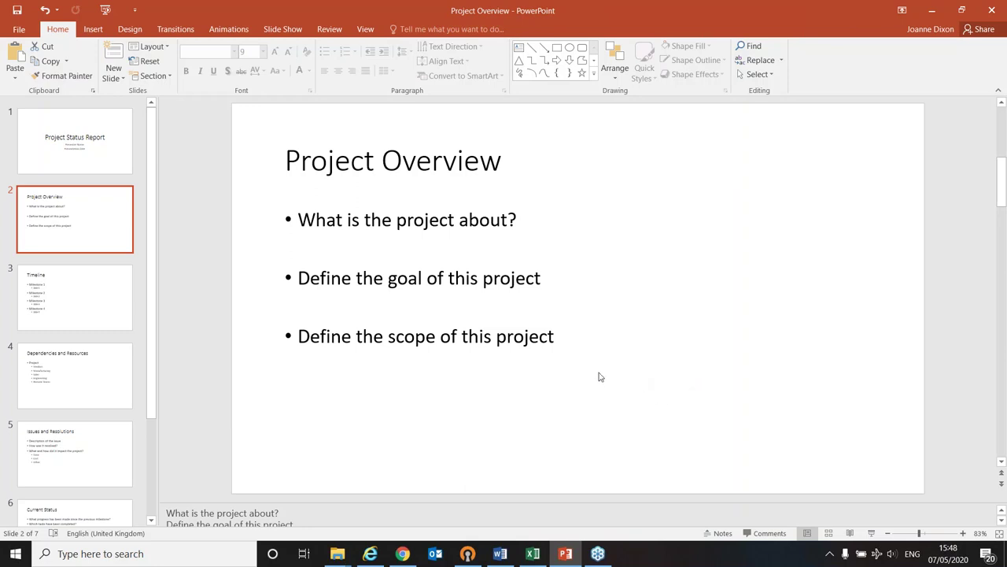
click(374, 164)
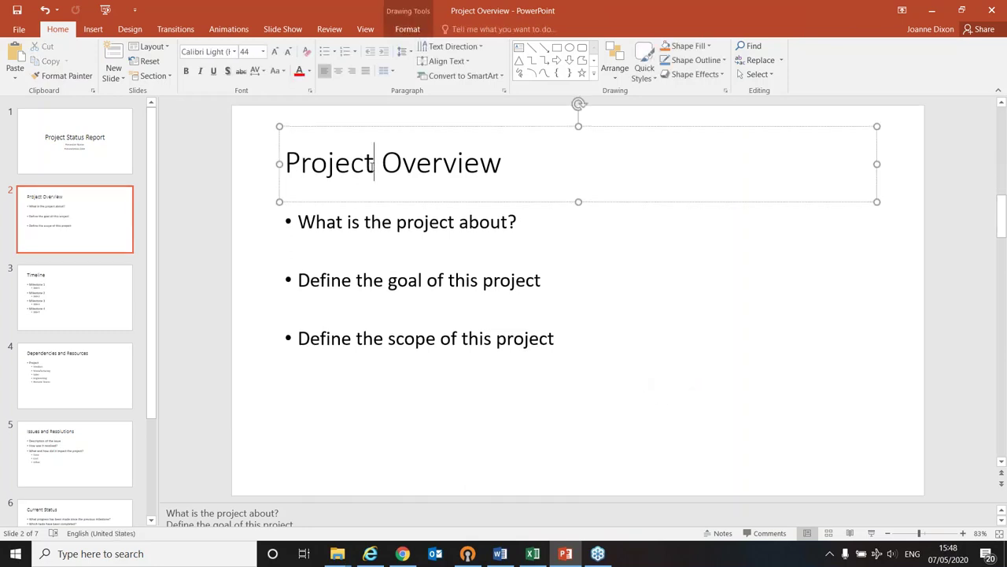
click(375, 224)
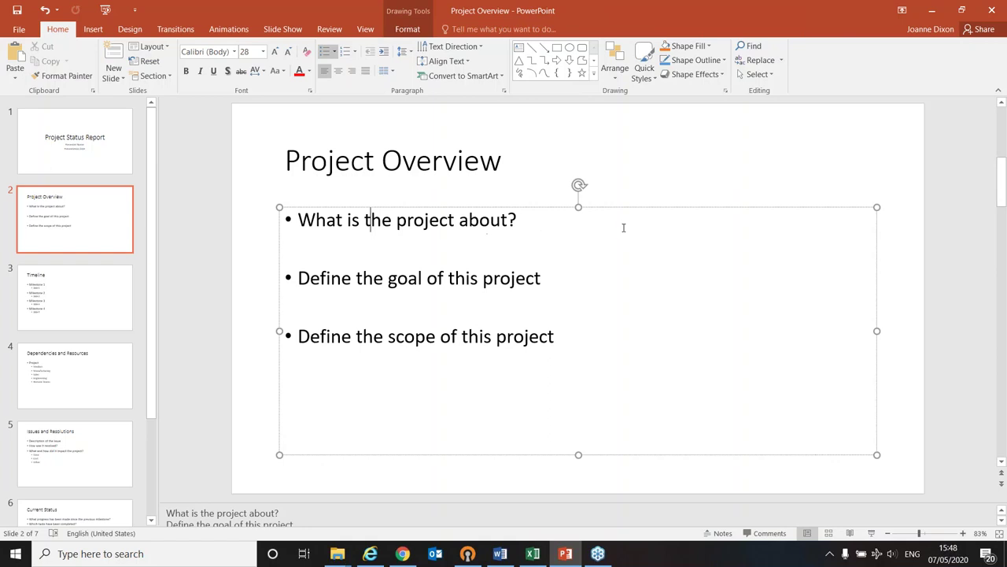
click(326, 155)
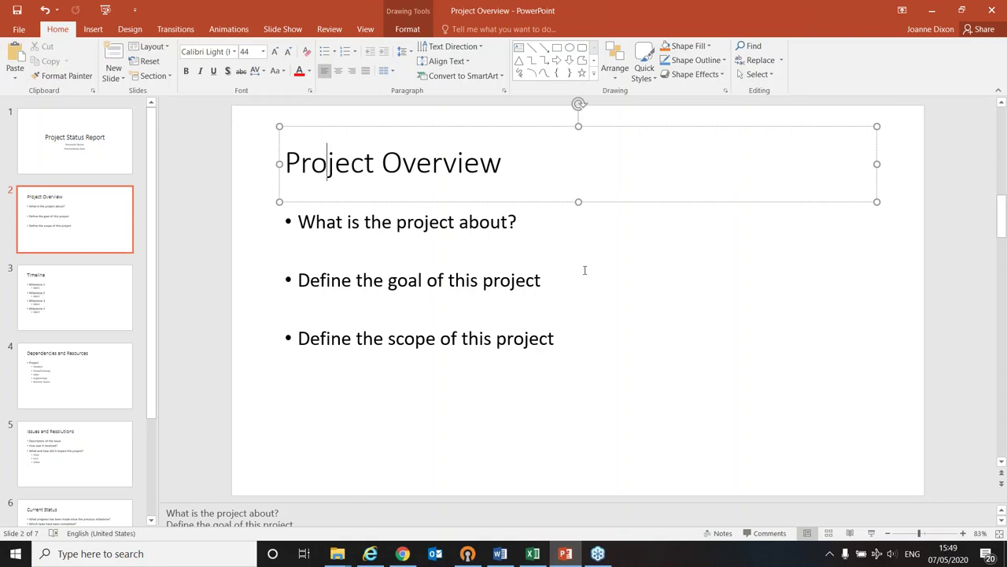
click(166, 48)
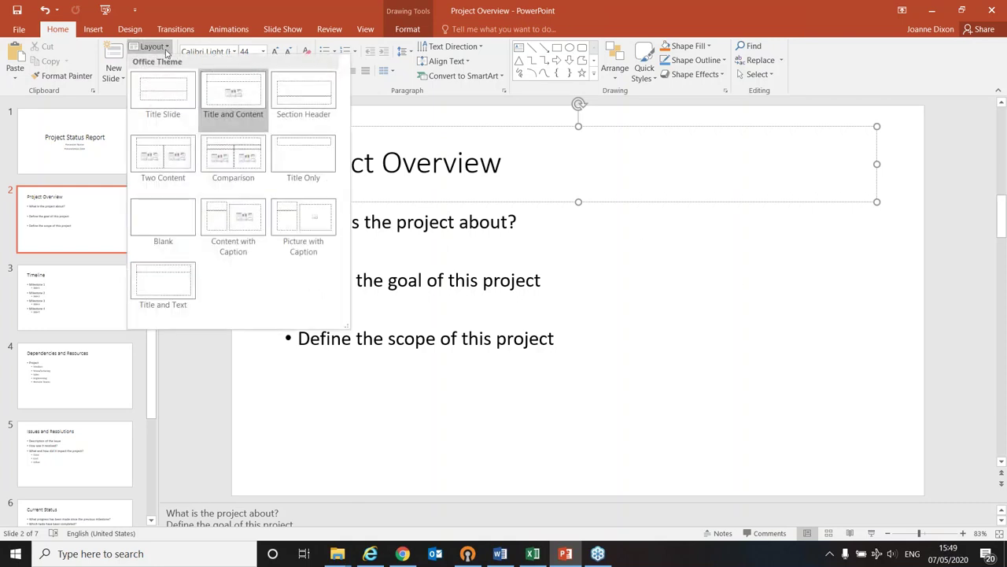
click(154, 166)
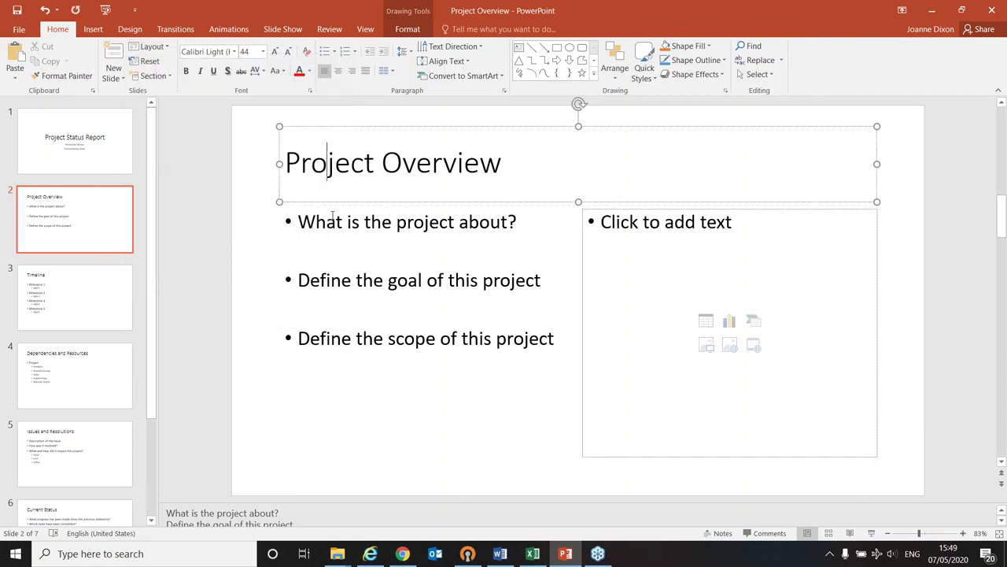
Step: Insert the 2-ecommerce picture from the Pictures folder into the Project Overview slide's empty content placeholder
click(349, 225)
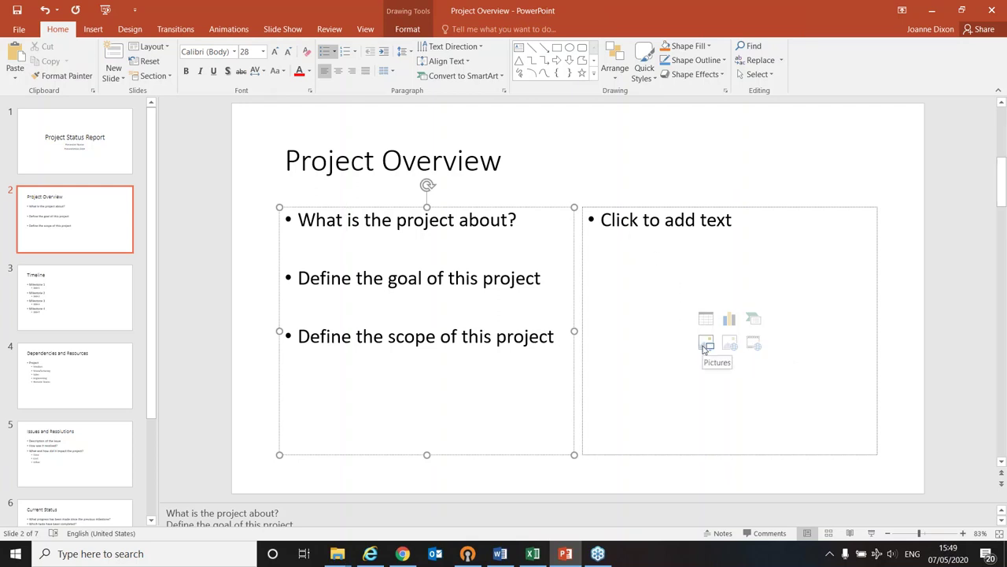
click(706, 346)
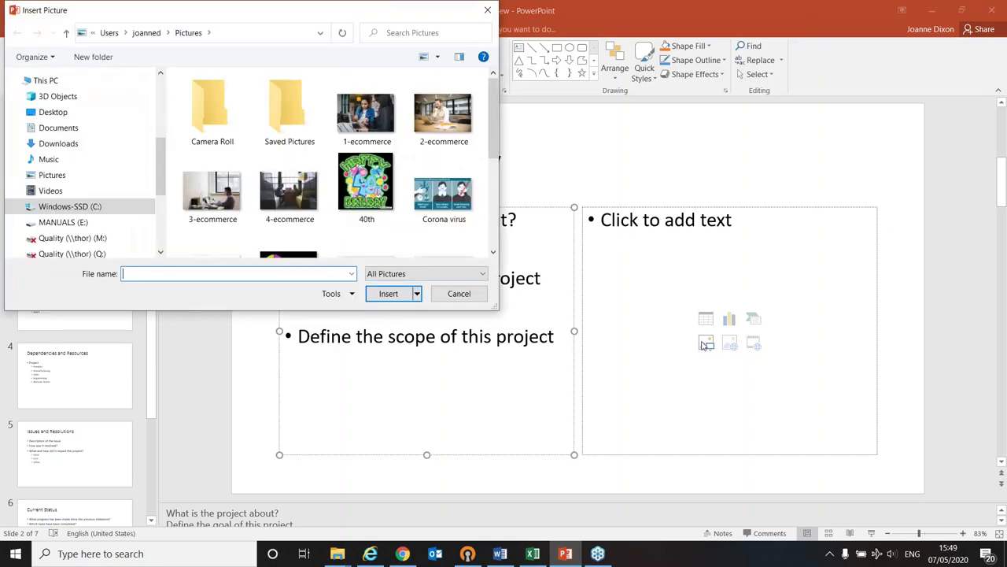
double_click(444, 114)
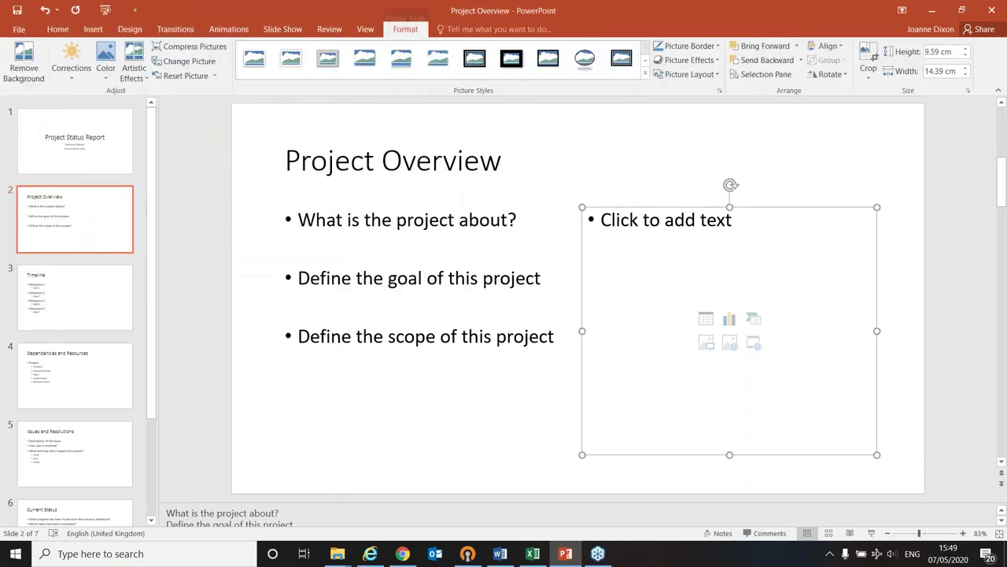